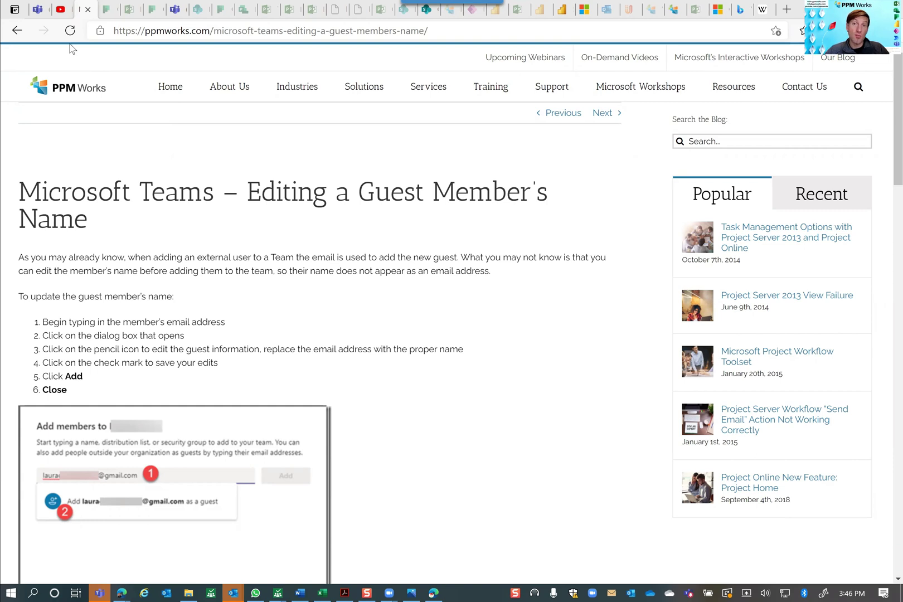
Step: Leave the PPM Works blog post for the Microsoft Teams browser tab
{"action": "left_click", "coordinate": [38, 11]}
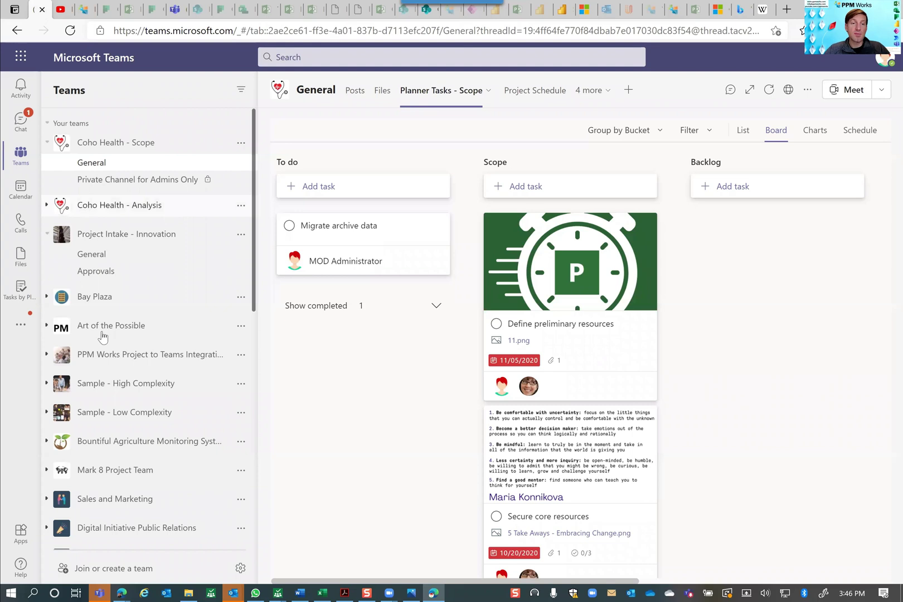
Step: Bring up the Create a team dialog from Join or create a team
{"action": "left_click", "coordinate": [241, 569]}
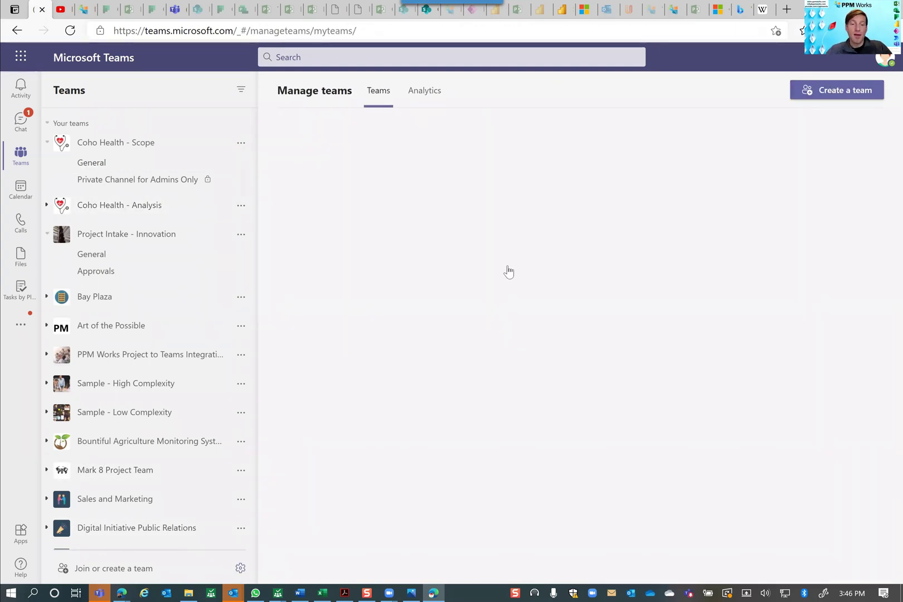
{"action": "left_click", "coordinate": [121, 574]}
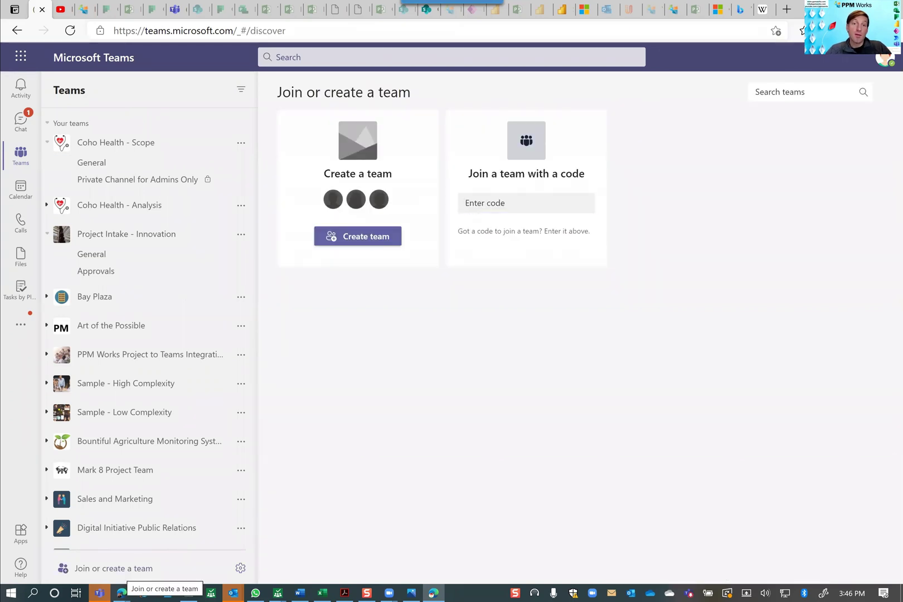
{"action": "left_click", "coordinate": [376, 242]}
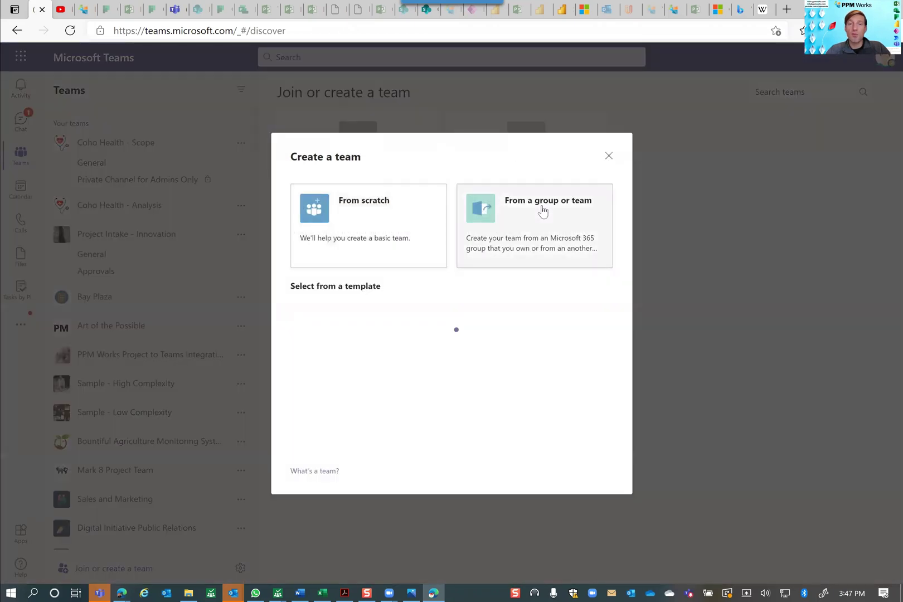
Step: Use the existing Bountiful Agriculture Monitoring System team as the template for the new team
{"action": "left_click", "coordinate": [542, 210]}
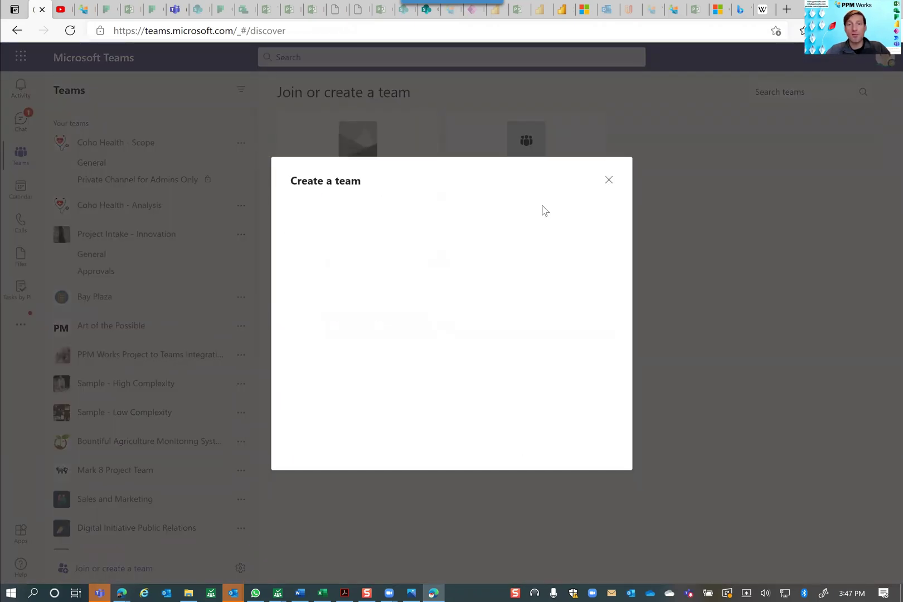
{"action": "left_click", "coordinate": [391, 218]}
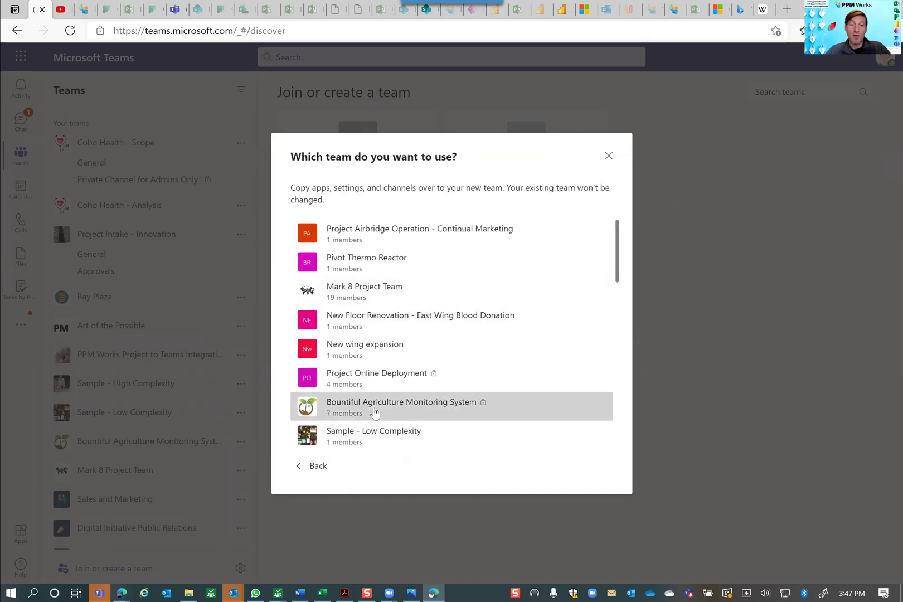
{"action": "left_click", "coordinate": [403, 412]}
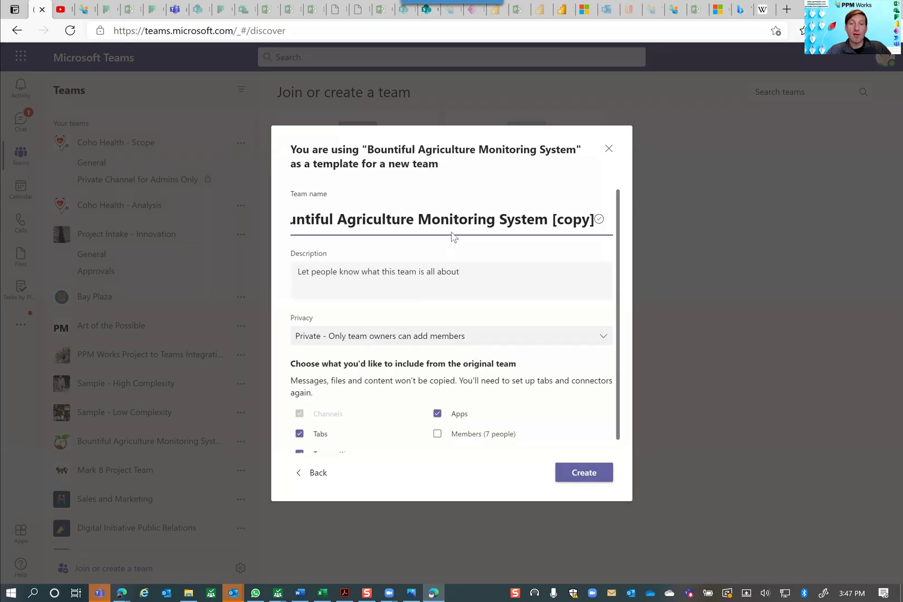
Step: Name the team 'Water Cooler Conversations' and paste in its description
{"action": "left_click", "coordinate": [457, 222]}
{"action": "triple_click", "coordinate": [457, 222]}
{"action": "type", "text": "Water Cooler Conversations"}
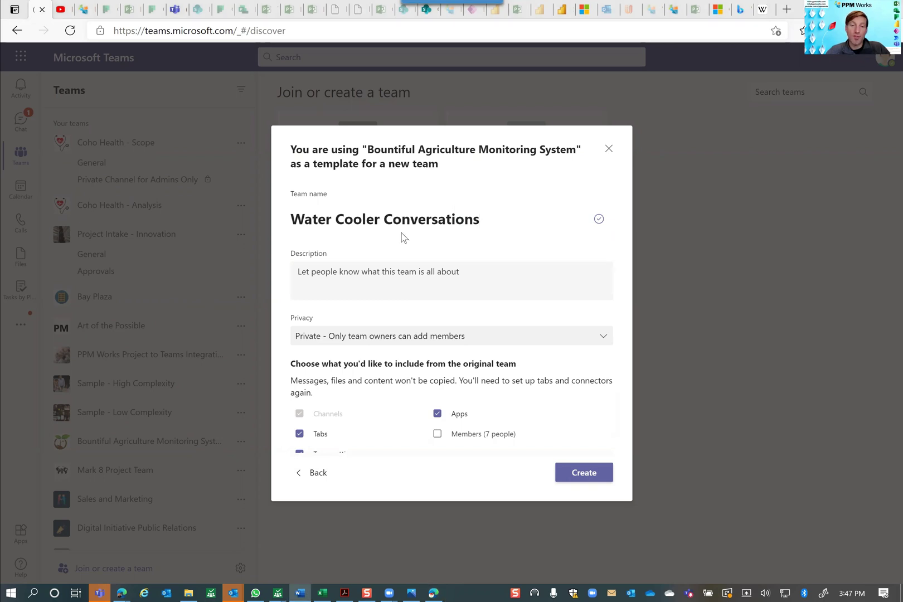
{"action": "left_click", "coordinate": [351, 271]}
{"action": "type", "text": "Let's use this for chatter, fun post, and more...see you here."}
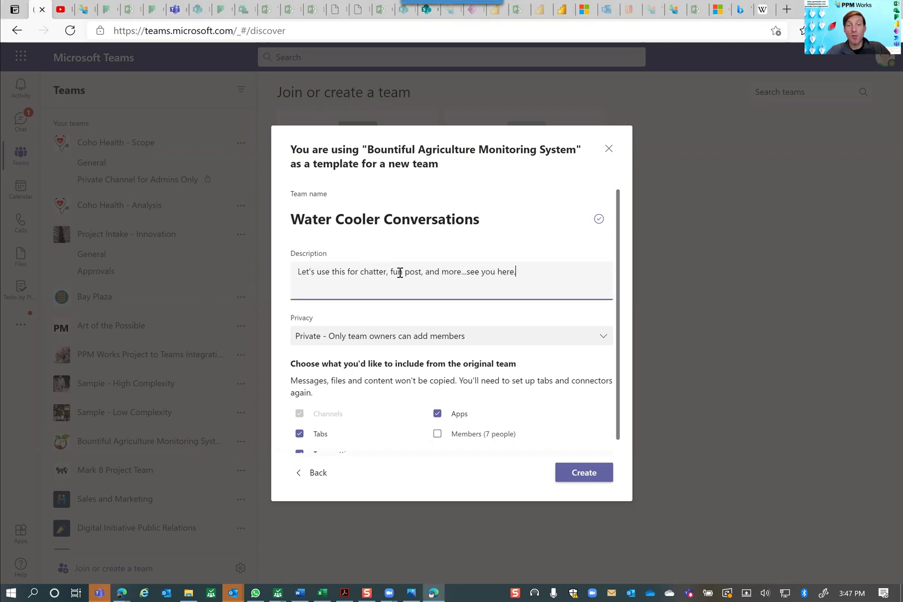
Step: Keep the team Private, include the original 7 members, and create it
{"action": "left_click", "coordinate": [391, 337]}
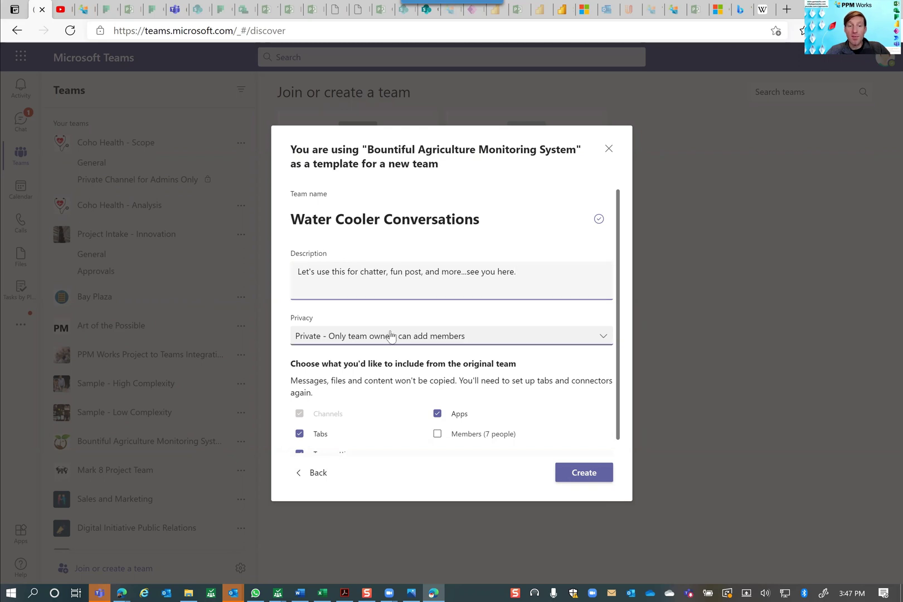
{"action": "left_click", "coordinate": [393, 360]}
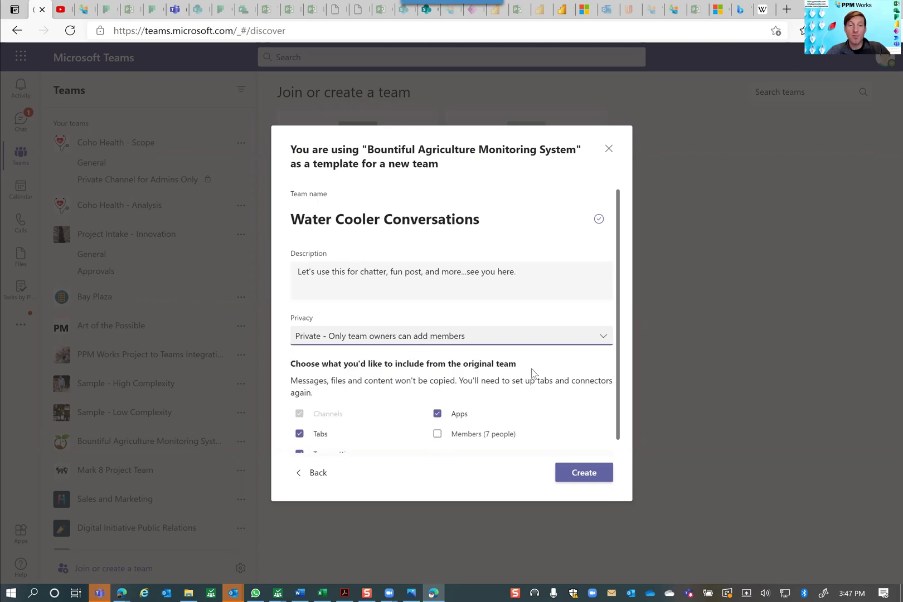
{"action": "scroll", "coordinate": [624, 399], "scroll_direction": "down", "scroll_amount": 1}
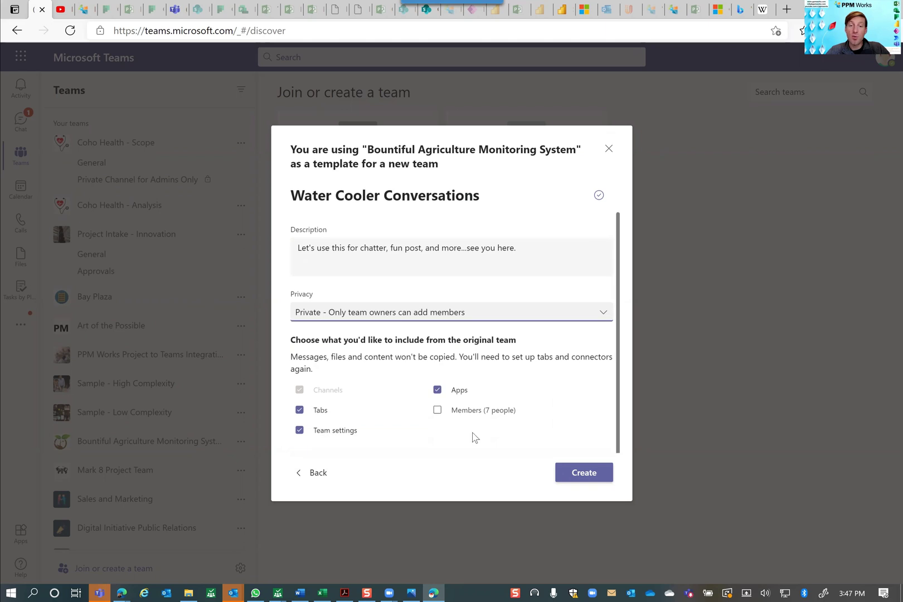
{"action": "left_click", "coordinate": [437, 410]}
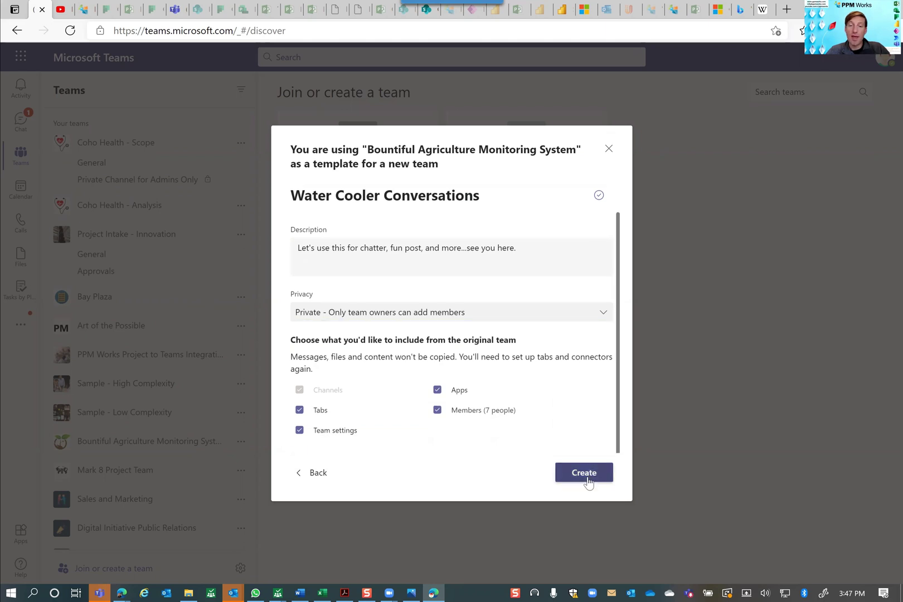
{"action": "left_click", "coordinate": [587, 481]}
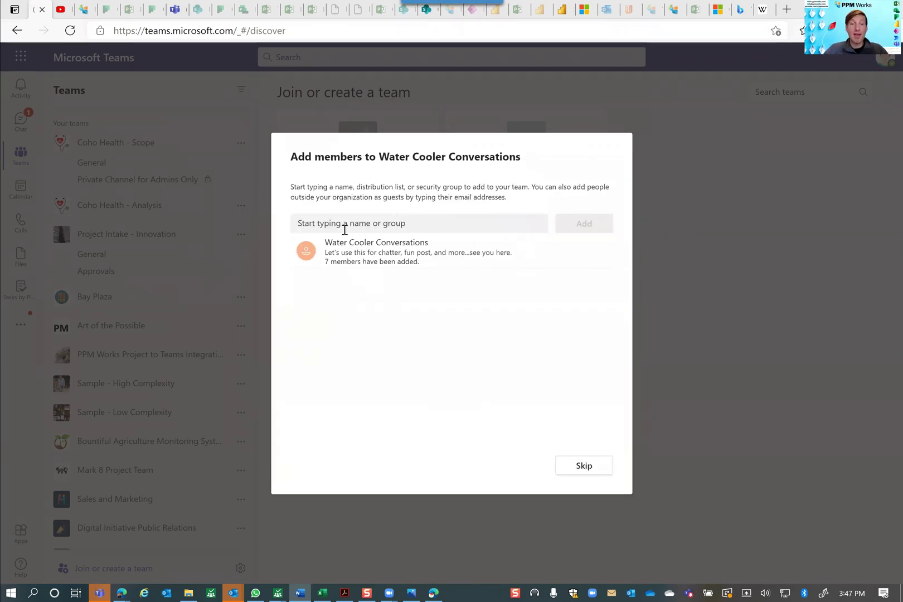
Step: Queue an existing guest by pasting their e-mail and picking the suggestion
{"action": "left_click", "coordinate": [319, 225]}
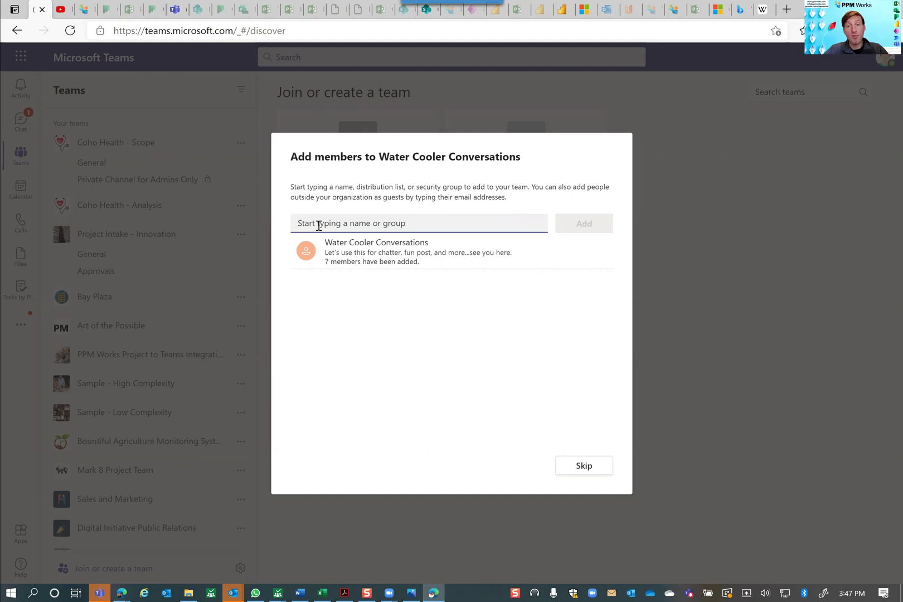
{"action": "key", "text": "ctrl+v"}
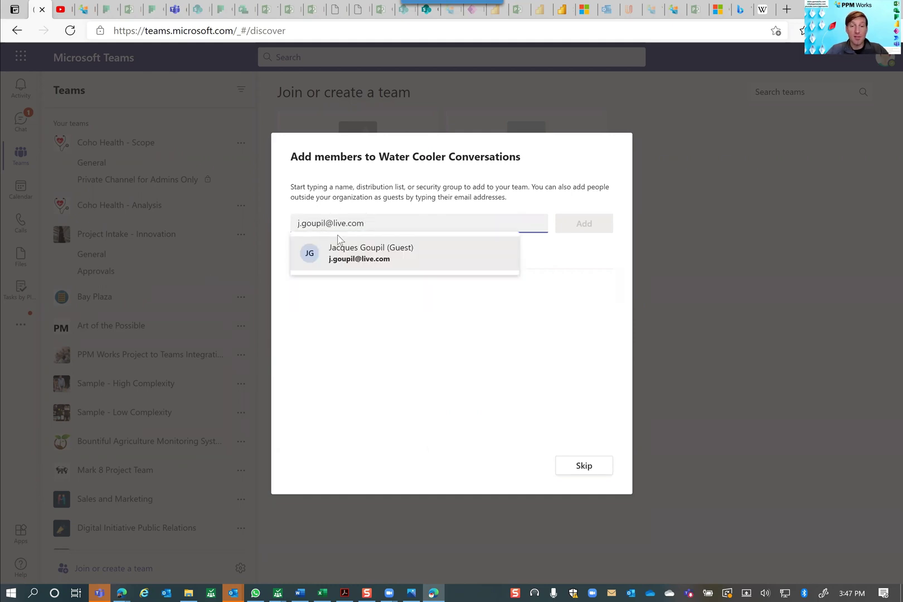
{"action": "left_click", "coordinate": [349, 254]}
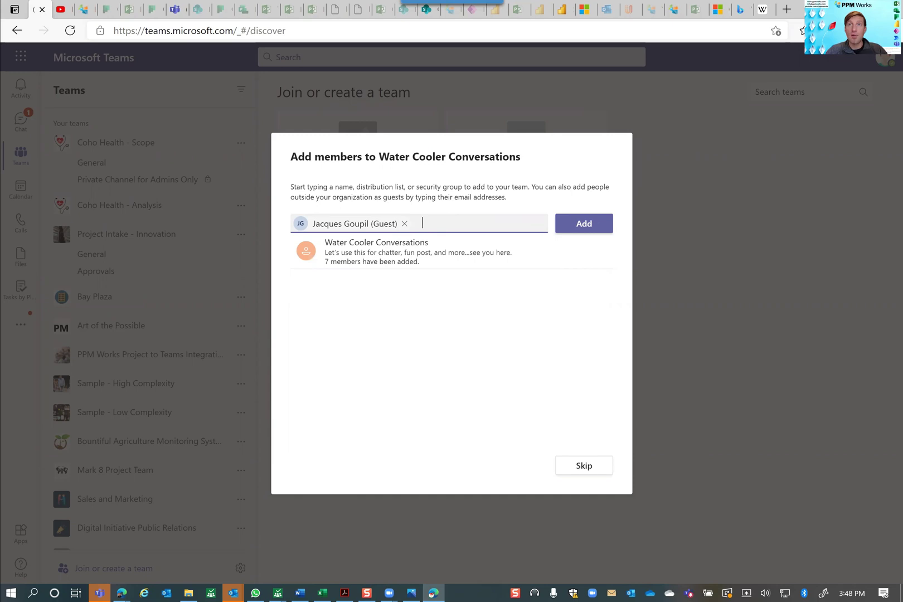
Step: Paste the second guest's e-mail from Word and change its domain ending to .us
{"action": "left_click", "coordinate": [300, 593]}
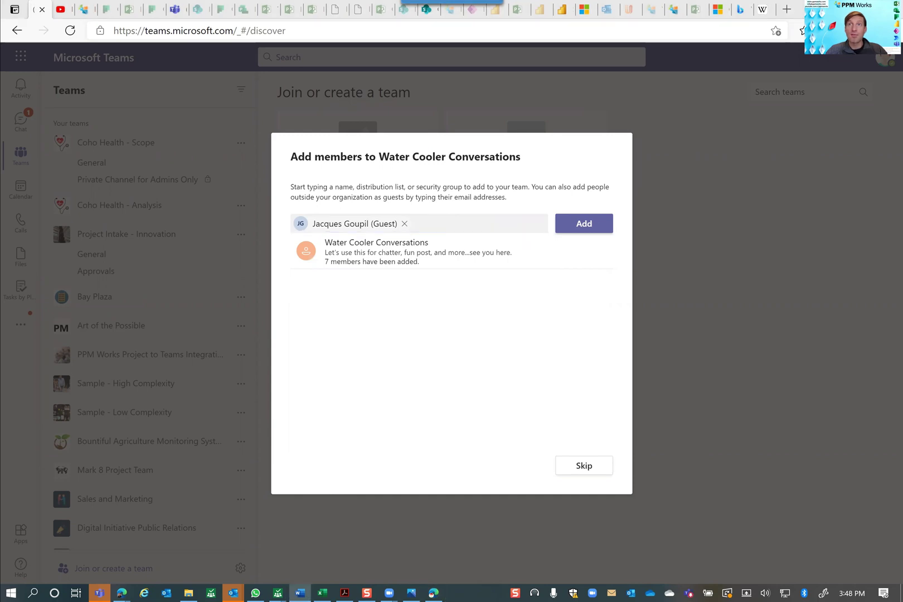
{"action": "left_click", "coordinate": [449, 219]}
{"action": "key", "text": "ctrl+v"}
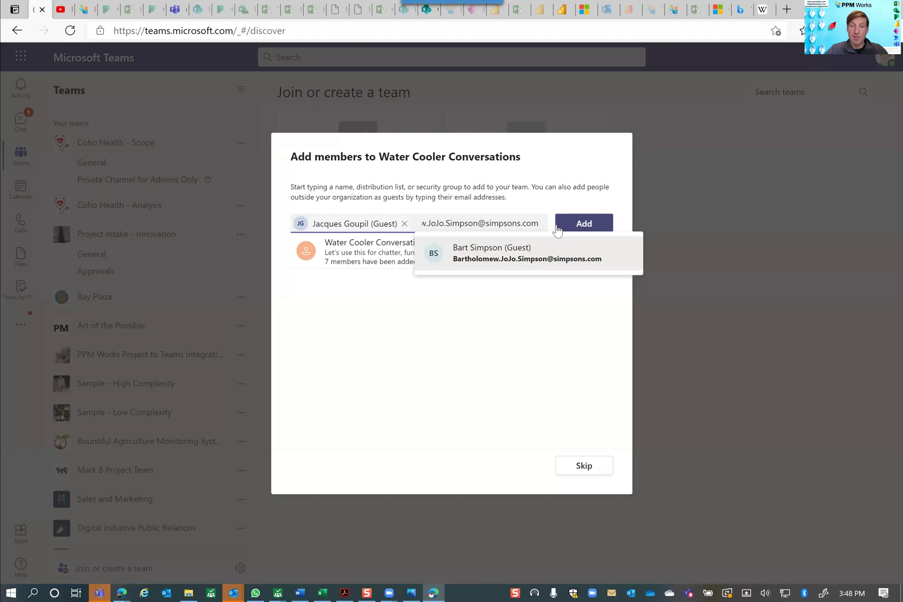
{"action": "key", "text": "BackSpace"}
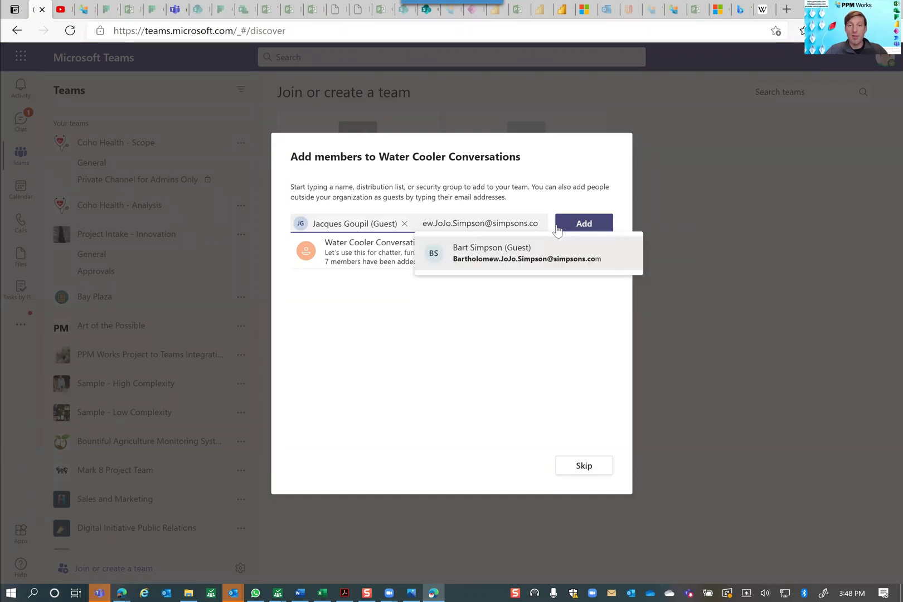
{"action": "key", "text": "BackSpace"}
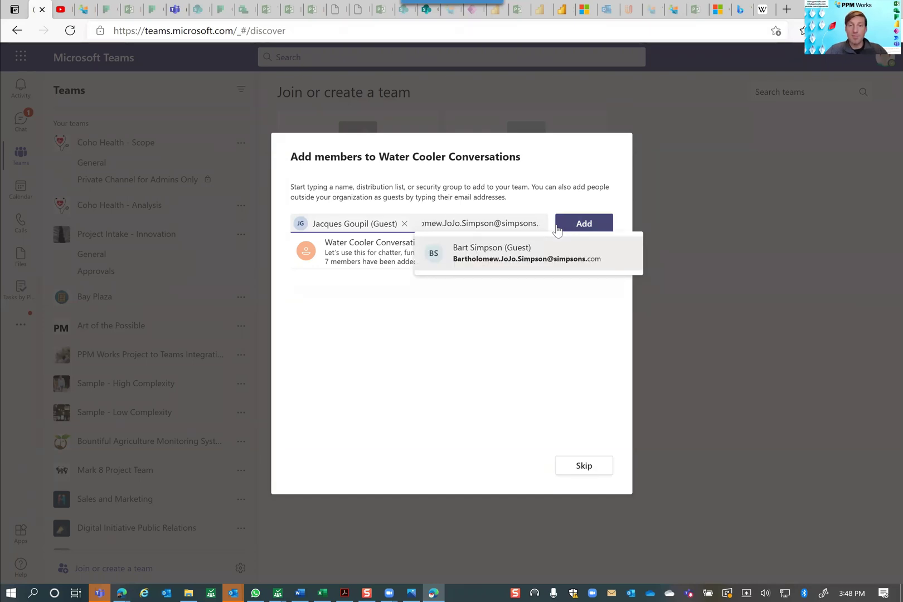
{"action": "type", "text": "us"}
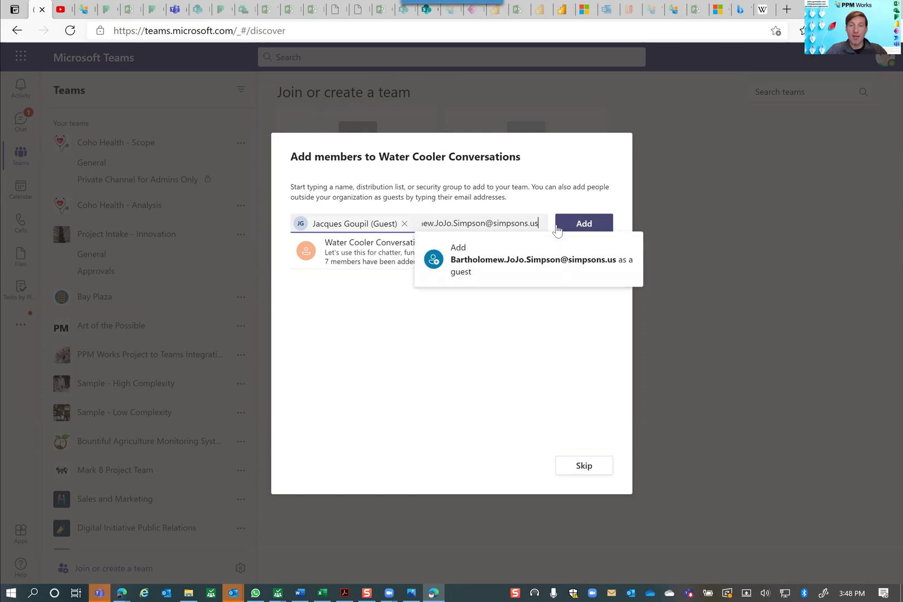
Step: Add the second address as a guest, then a third pasted e-mail corrected to end in .us
{"action": "left_click", "coordinate": [529, 261]}
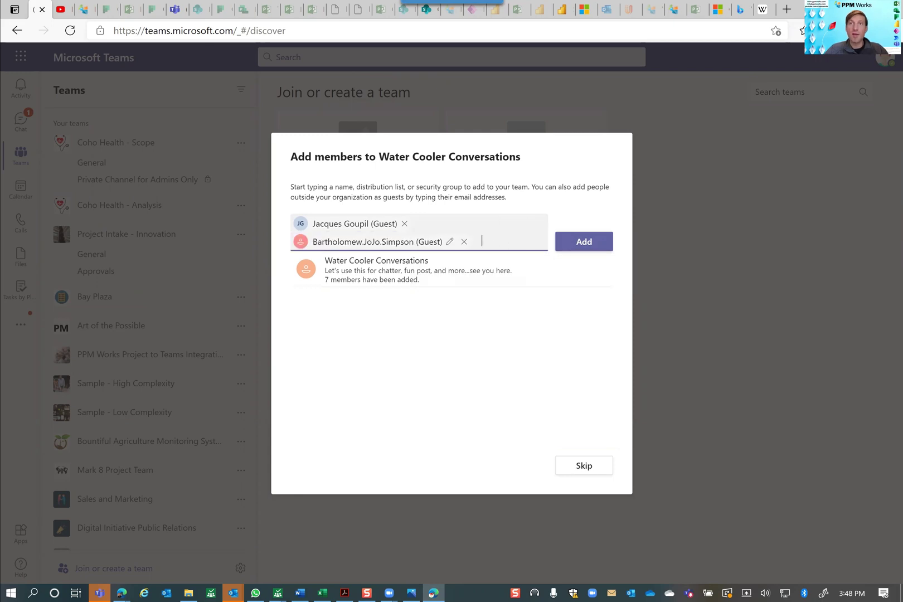
{"action": "key", "text": "alt+Tab"}
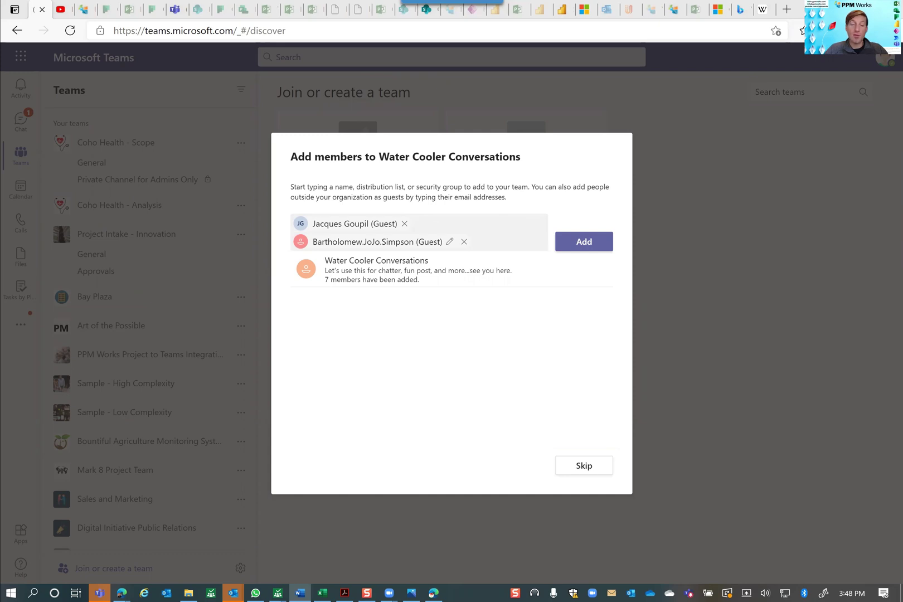
{"action": "left_click", "coordinate": [485, 245]}
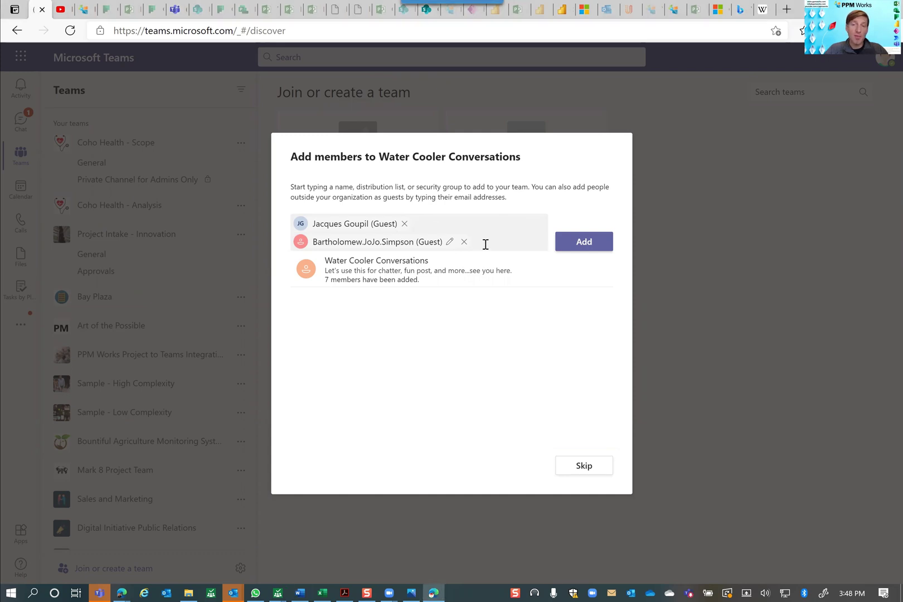
{"action": "key", "text": "ctrl+v"}
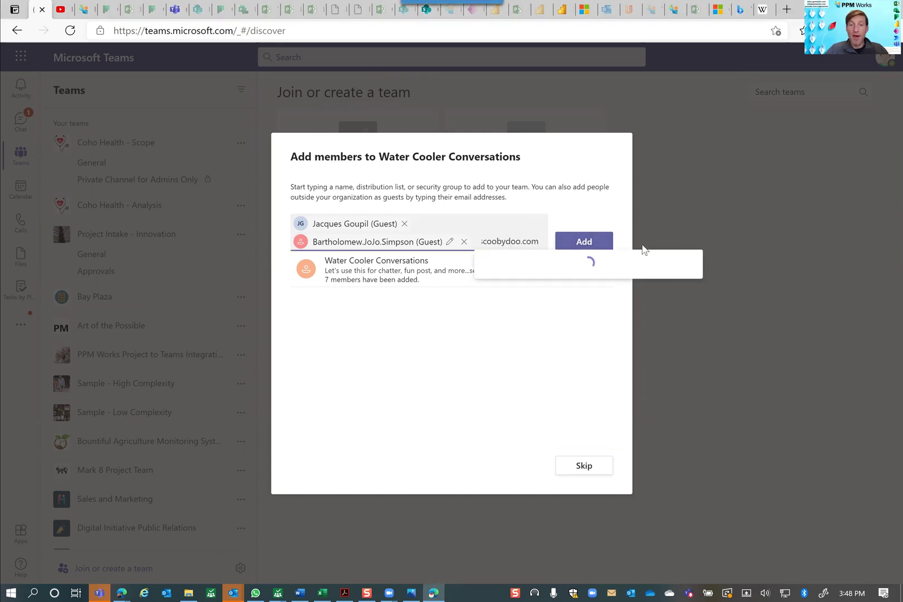
{"action": "key", "text": "BackSpace"}
{"action": "key", "text": "BackSpace"}
{"action": "key", "text": "BackSpace"}
{"action": "type", "text": "us"}
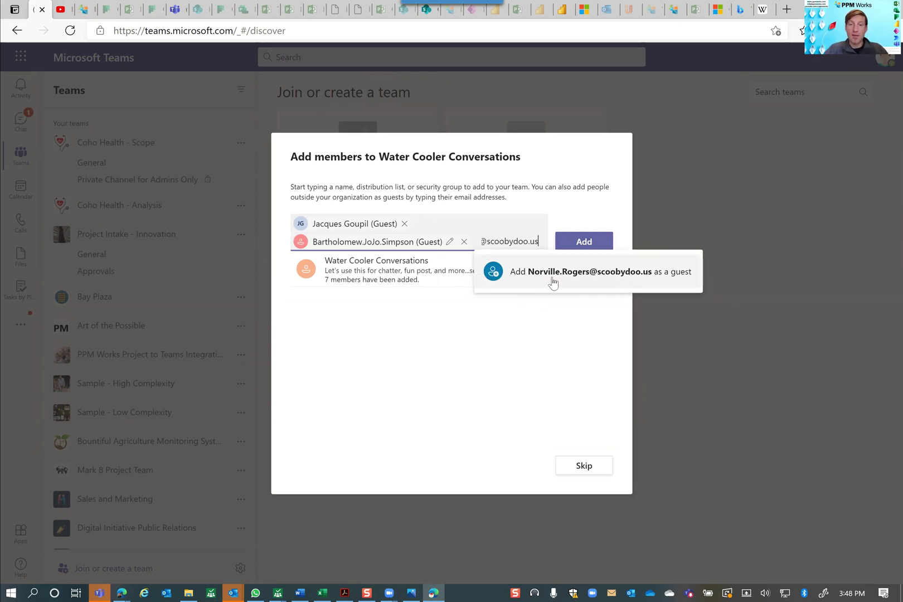
{"action": "left_click", "coordinate": [554, 282]}
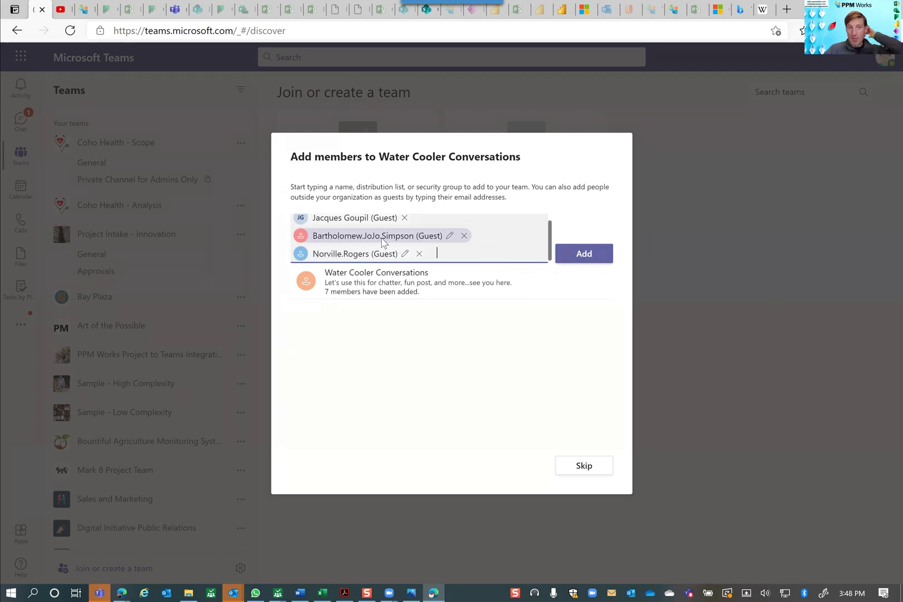
Step: Shorten the long-named guest's display name in Edit guest information
{"action": "left_click", "coordinate": [449, 236]}
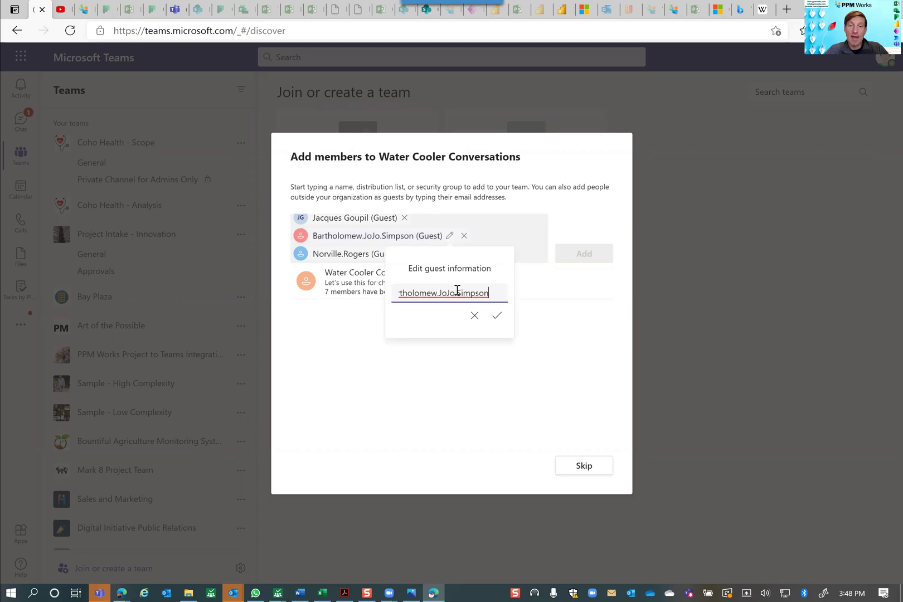
{"action": "left_click", "coordinate": [457, 294]}
{"action": "left_click_drag", "start_coordinate": [457, 295], "coordinate": [413, 296]}
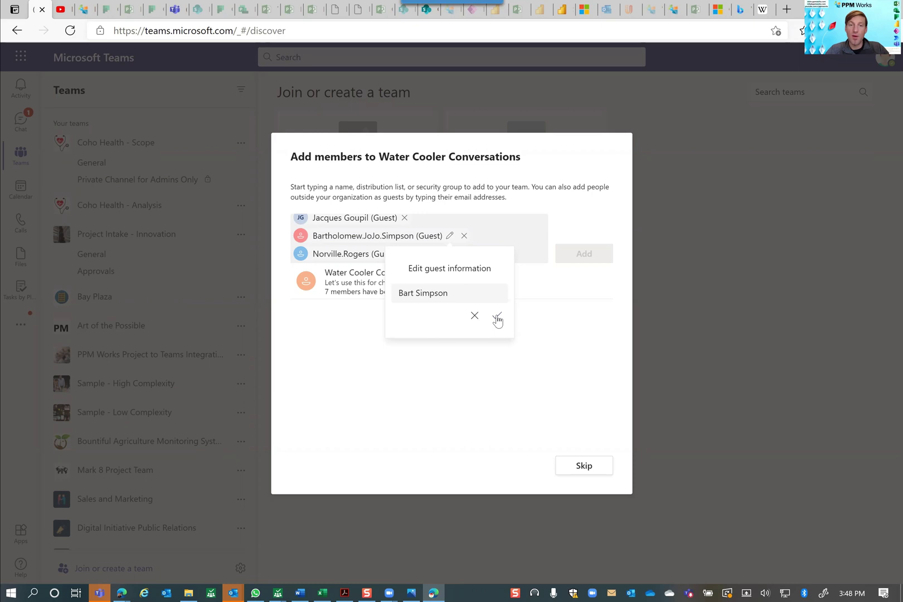
{"action": "left_click", "coordinate": [497, 317]}
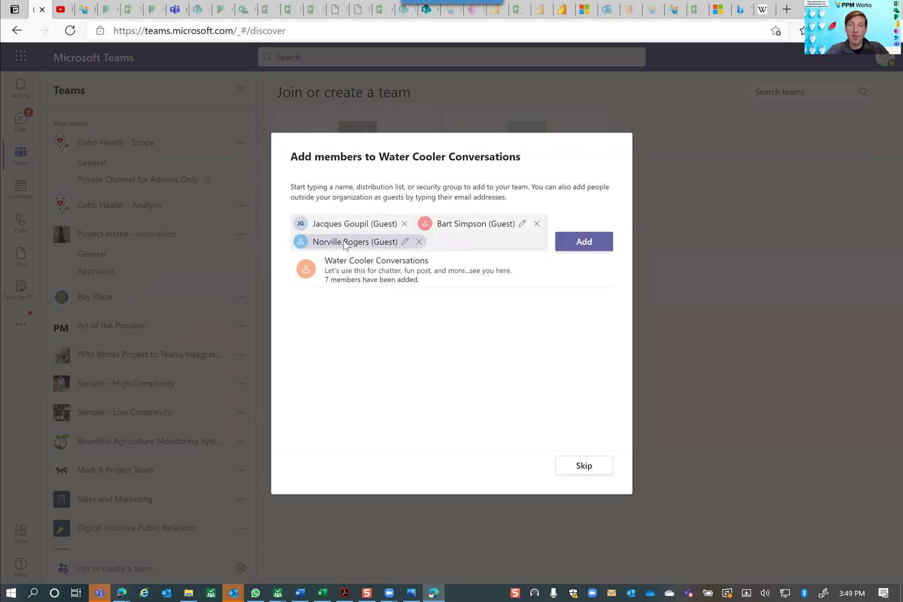
Step: Change the second guest's display name to 'Sha'
{"action": "left_click", "coordinate": [404, 244]}
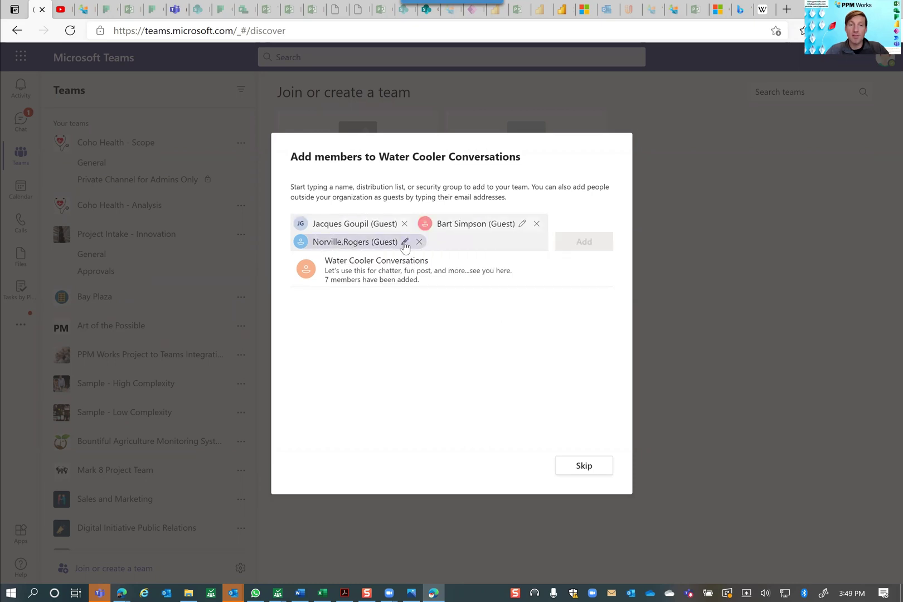
{"action": "left_click", "coordinate": [385, 299]}
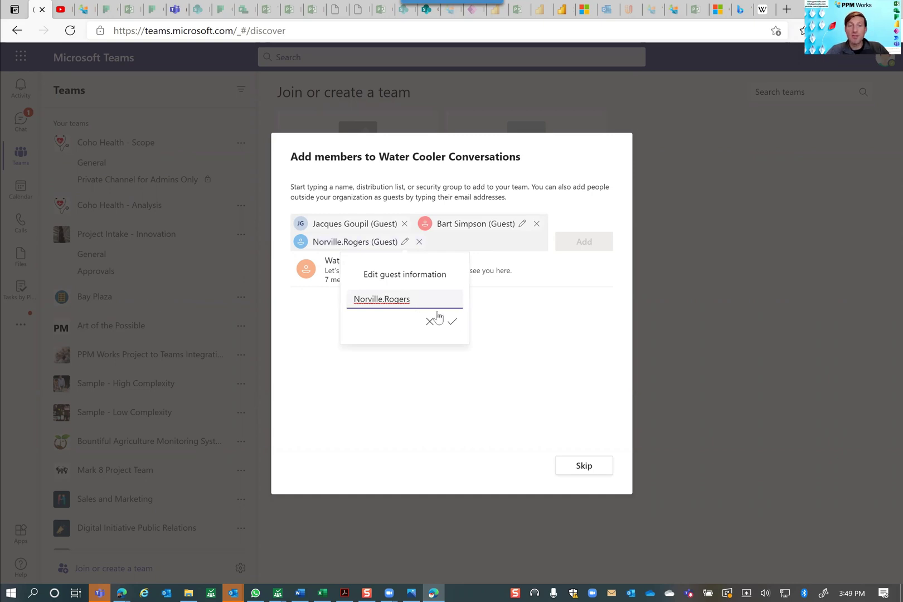
{"action": "left_click_drag", "start_coordinate": [423, 301], "coordinate": [310, 306]}
{"action": "type", "text": "Shaggy"}
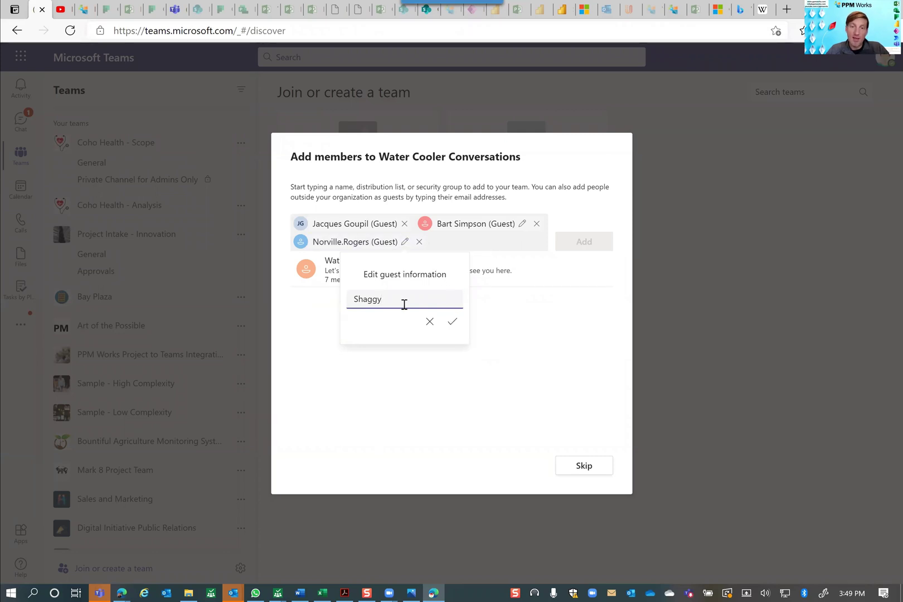
{"action": "left_click", "coordinate": [452, 322]}
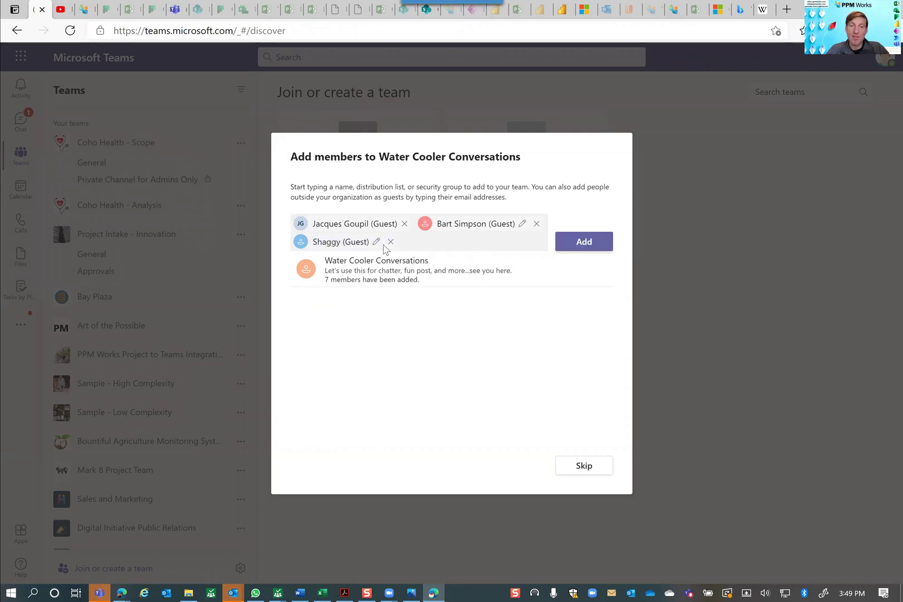
Step: Add the three queued guests to Water Cooler Conversations
{"action": "left_click", "coordinate": [581, 247]}
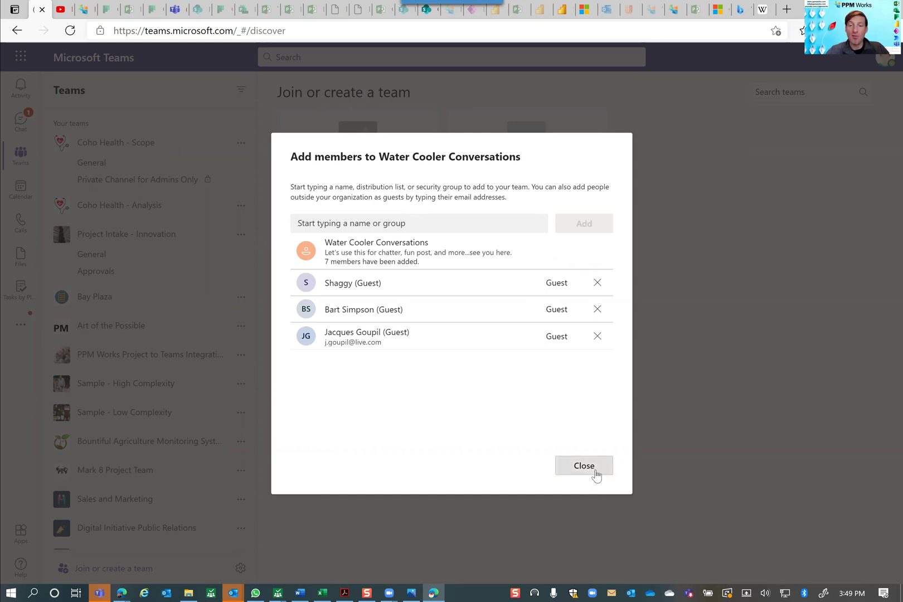
Step: Close the members dialog and start a new conversation in the General channel
{"action": "left_click", "coordinate": [596, 475]}
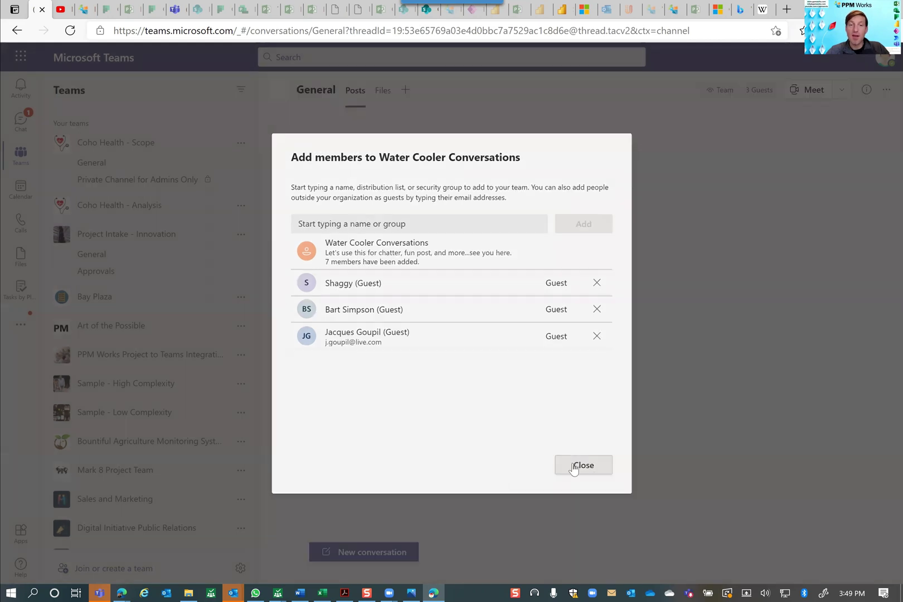
{"action": "left_click", "coordinate": [575, 469]}
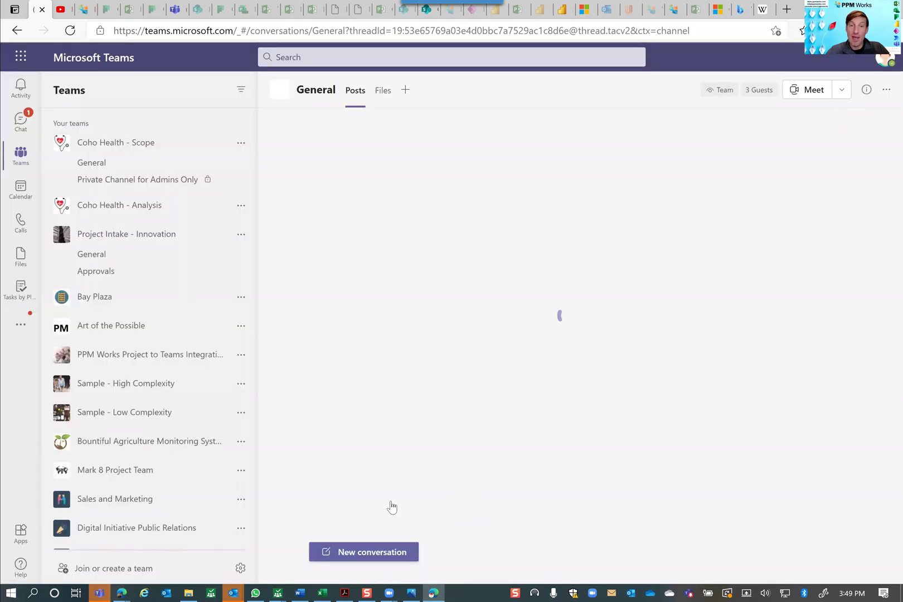
{"action": "left_click", "coordinate": [373, 556]}
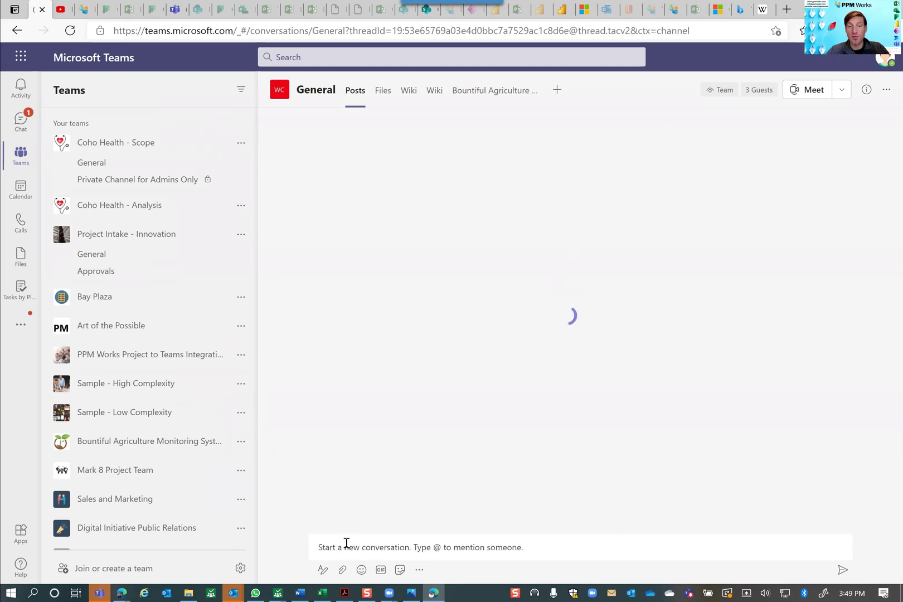
{"action": "left_click", "coordinate": [346, 543]}
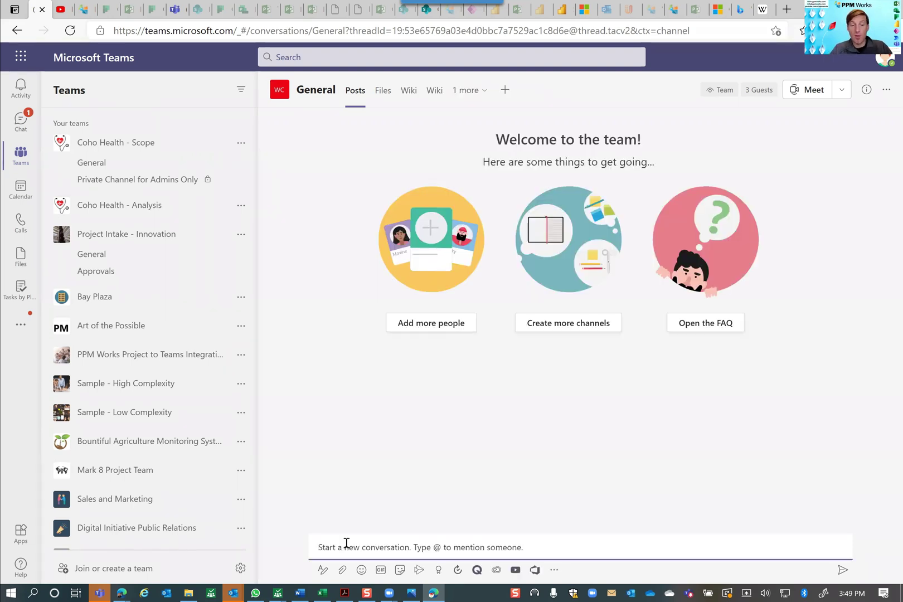
{"action": "type", "text": "@"}
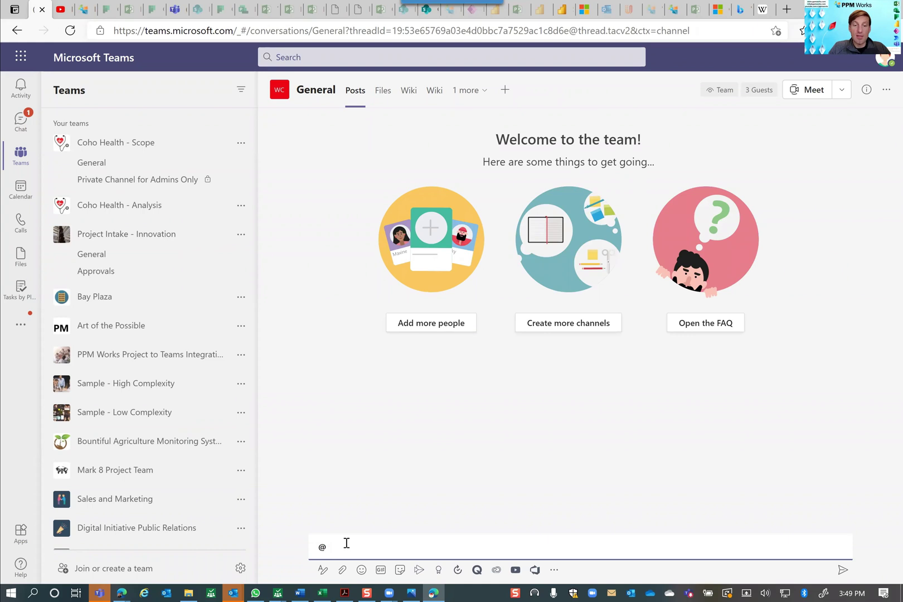
{"action": "type", "text": "a"}
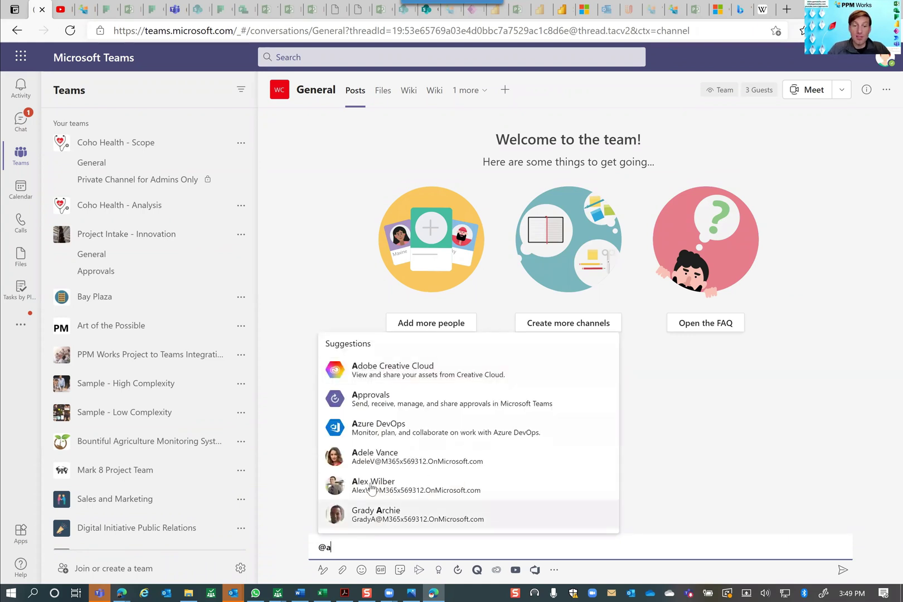
{"action": "left_click", "coordinate": [372, 487]}
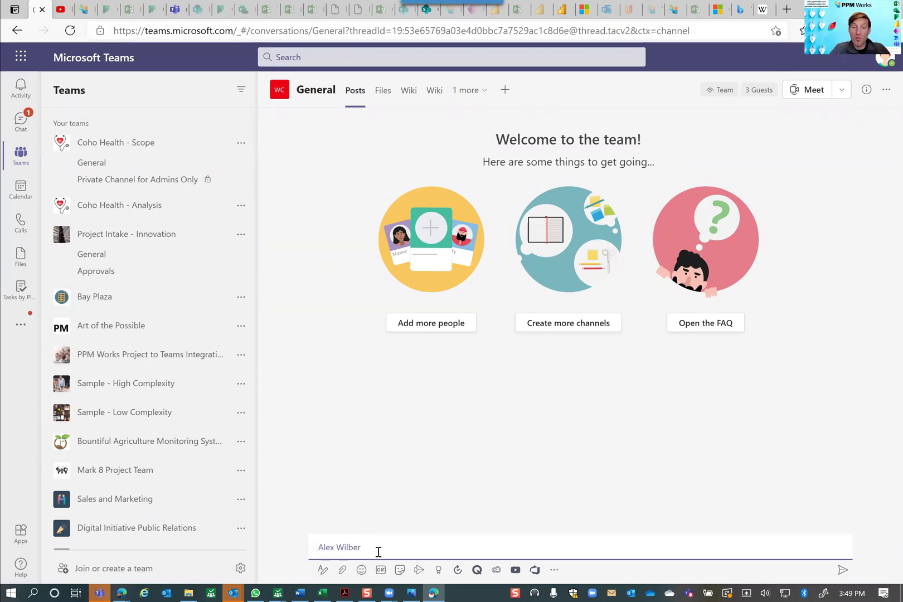
{"action": "key", "text": "BackSpace"}
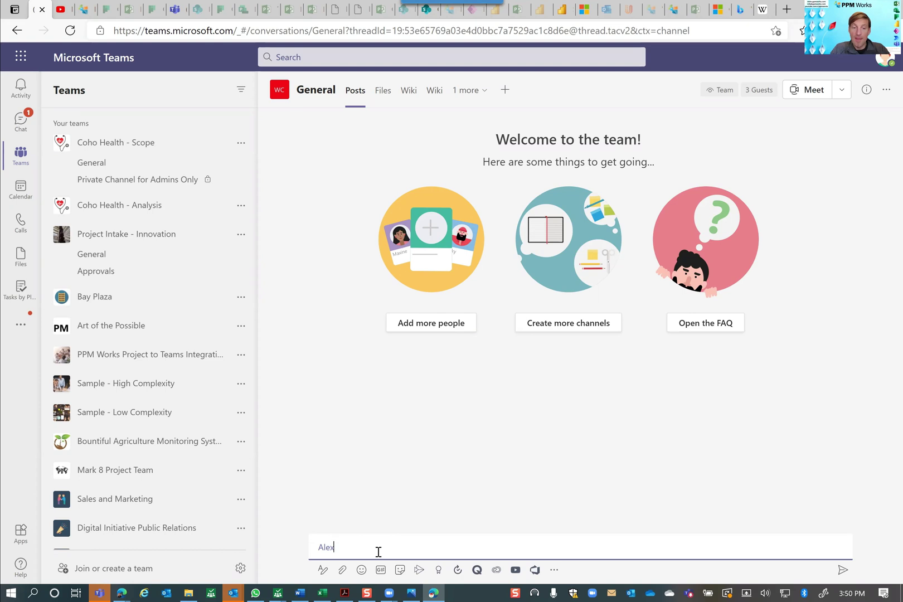
Step: In the expanded editor, continue the post with 'guess who joined our team?'
{"action": "left_click", "coordinate": [322, 574]}
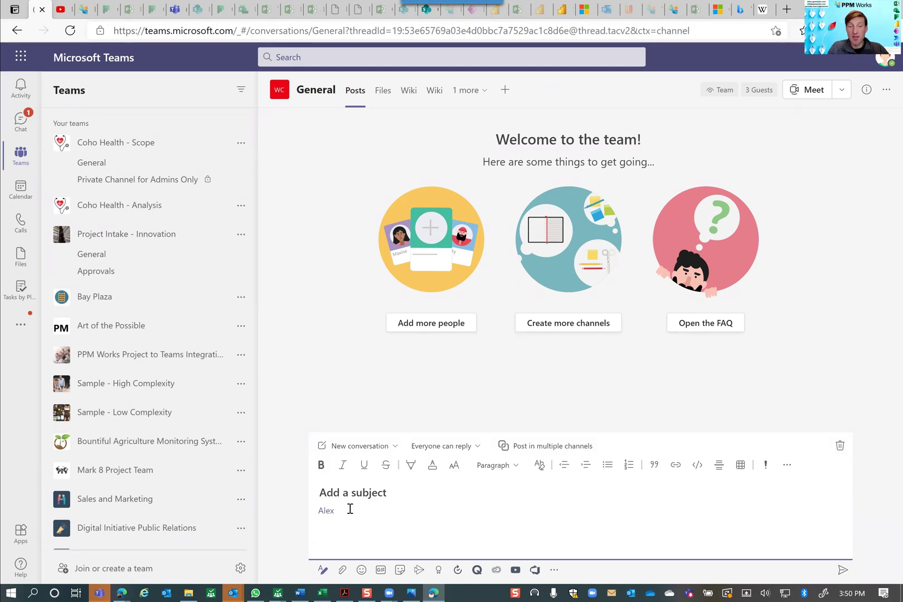
{"action": "type", "text": "g"}
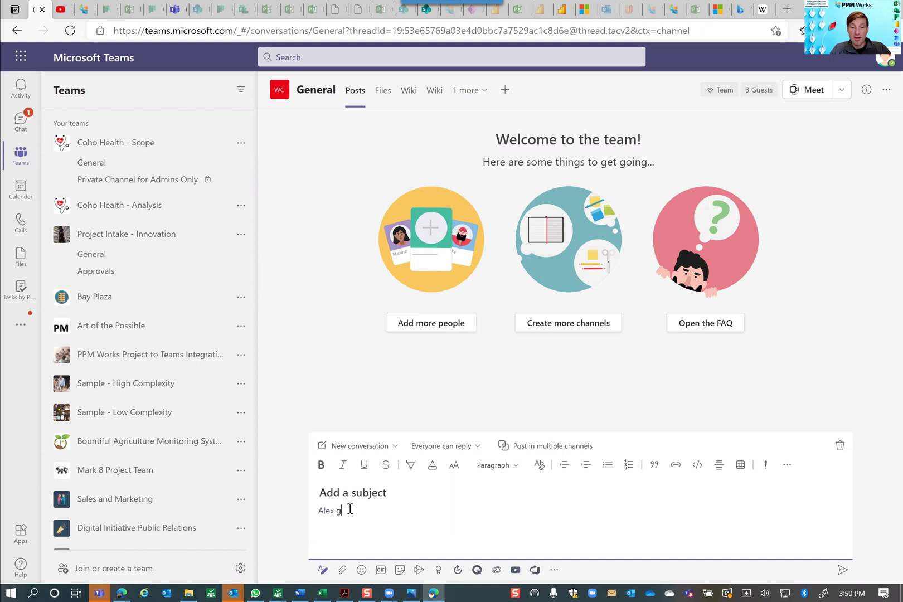
{"action": "type", "text": "uess who "}
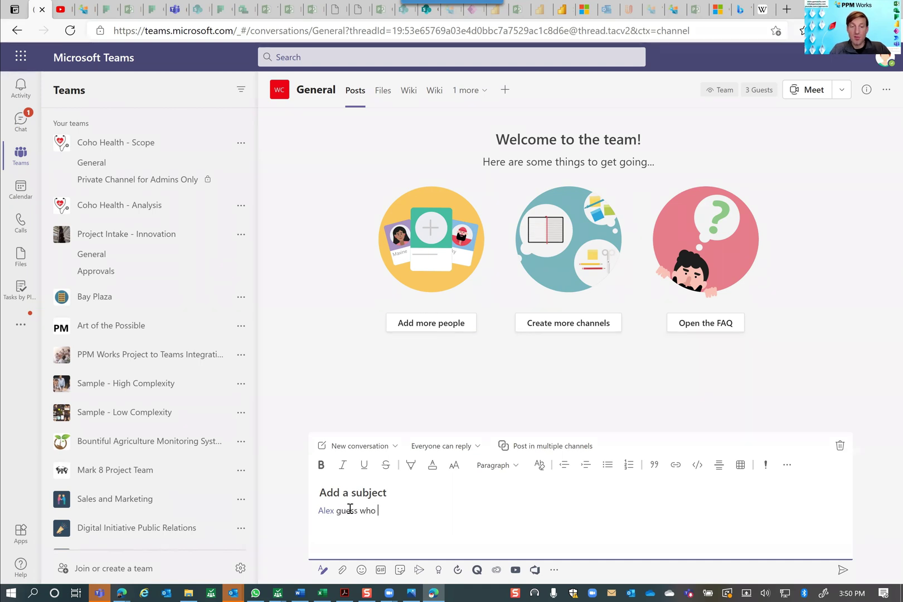
{"action": "type", "text": "joined out"}
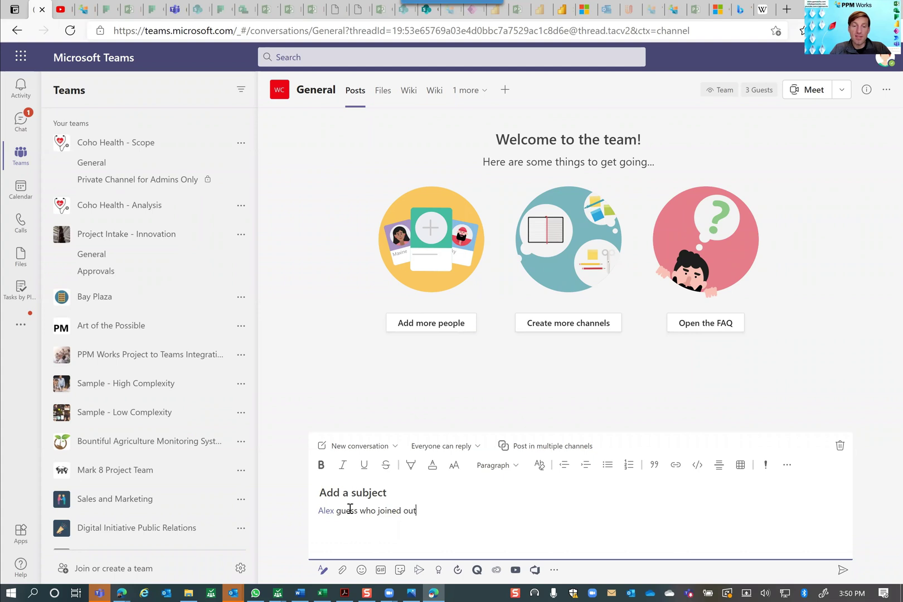
{"action": "key", "text": "BackSpace"}
{"action": "type", "text": "r "}
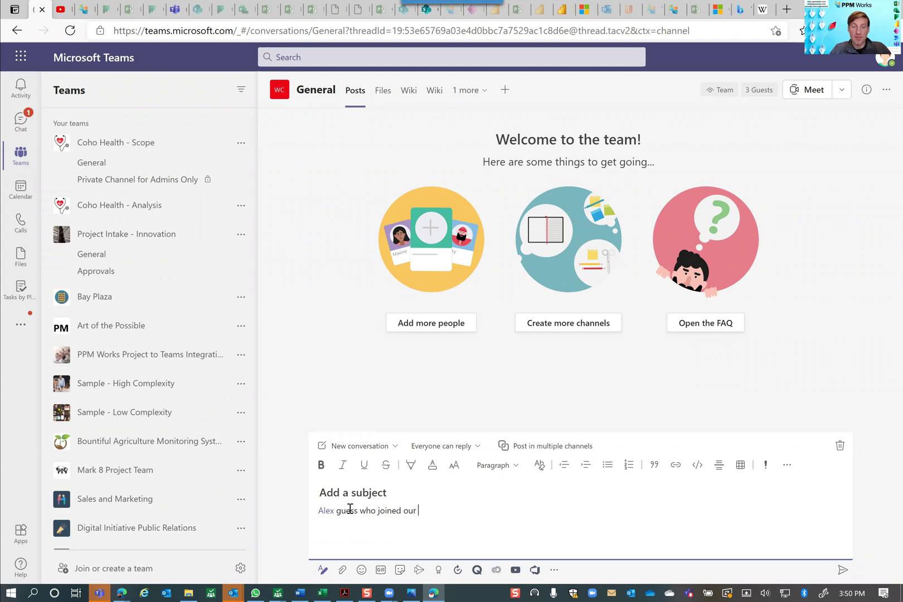
{"action": "type", "text": "team"}
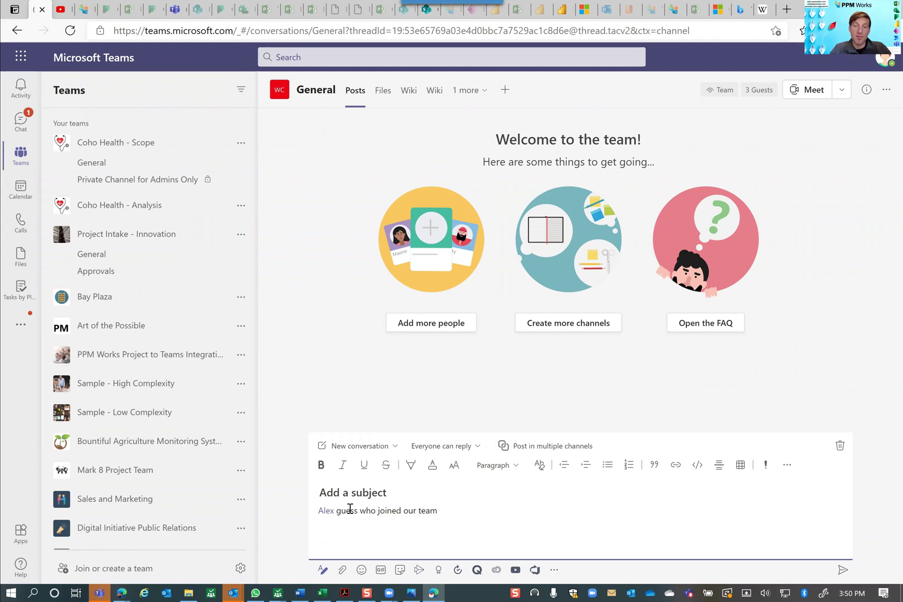
{"action": "type", "text": "?"}
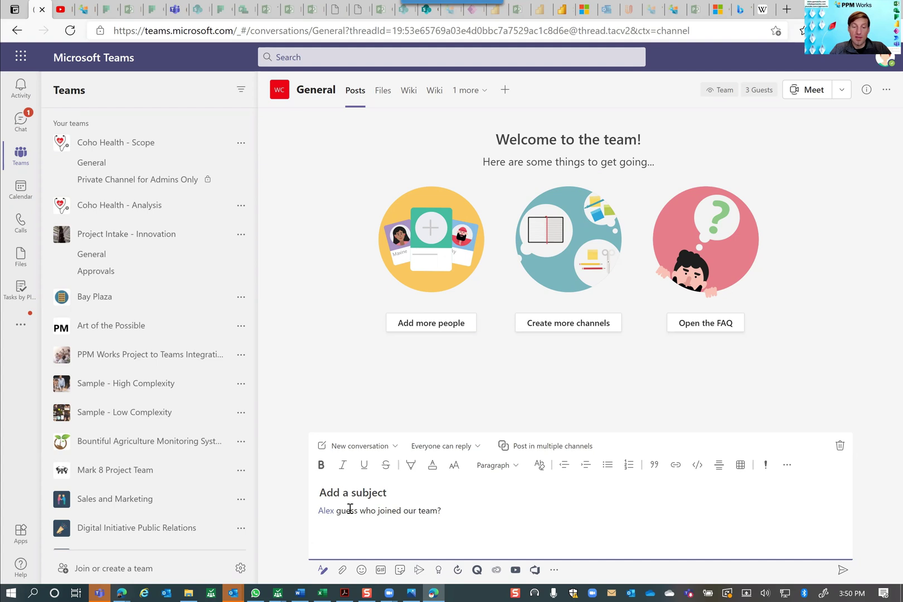
{"action": "type", "text": " @Sha"}
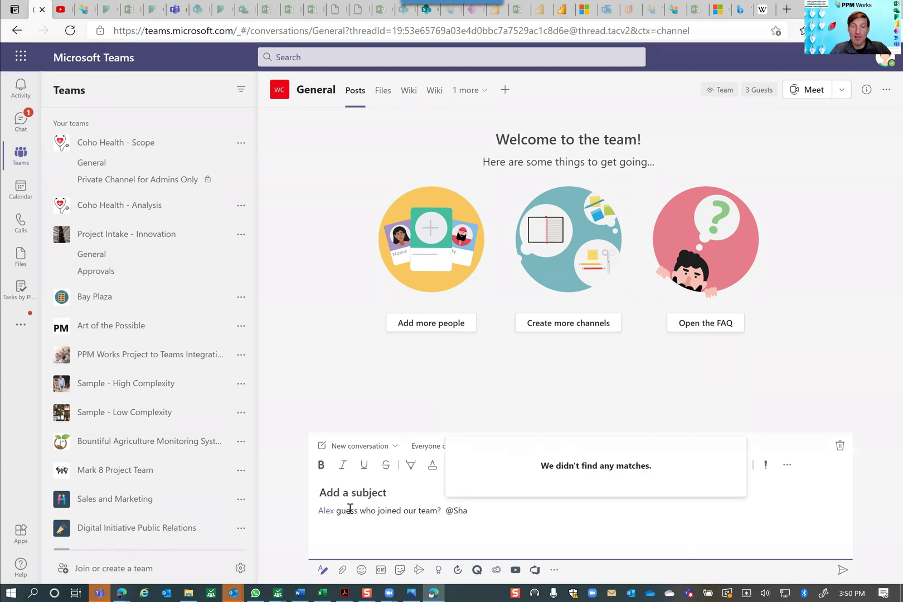
{"action": "key", "text": "BackSpace"}
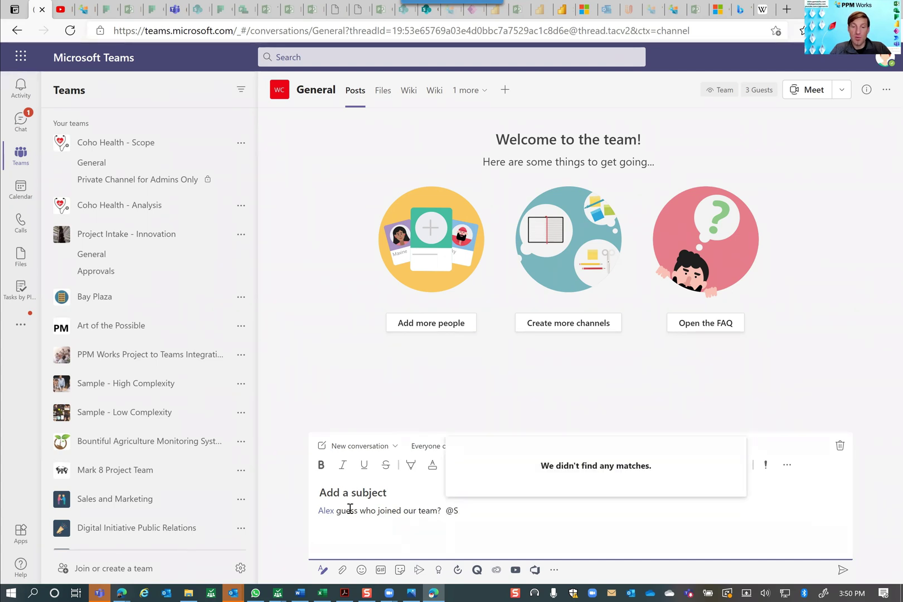
{"action": "key", "text": "BackSpace"}
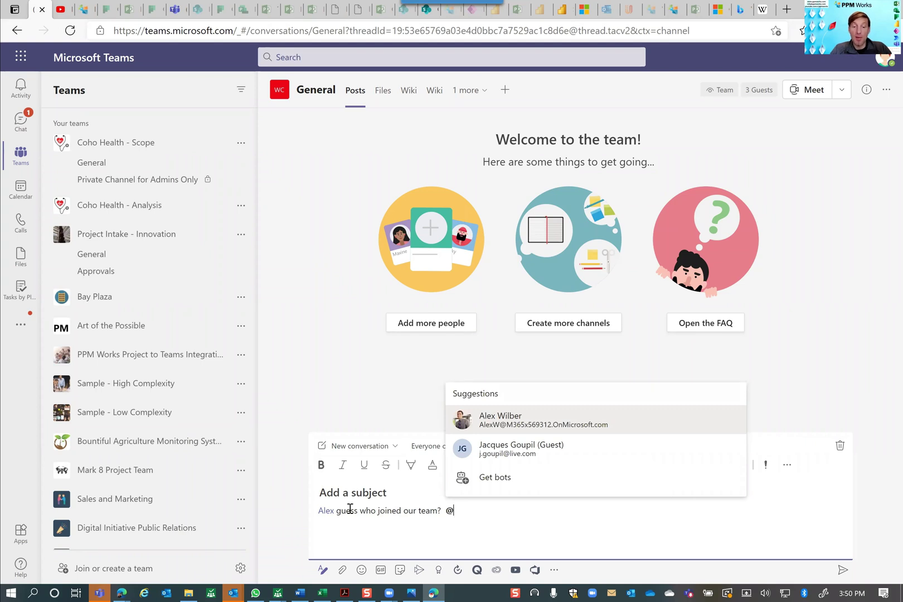
{"action": "type", "text": "B"}
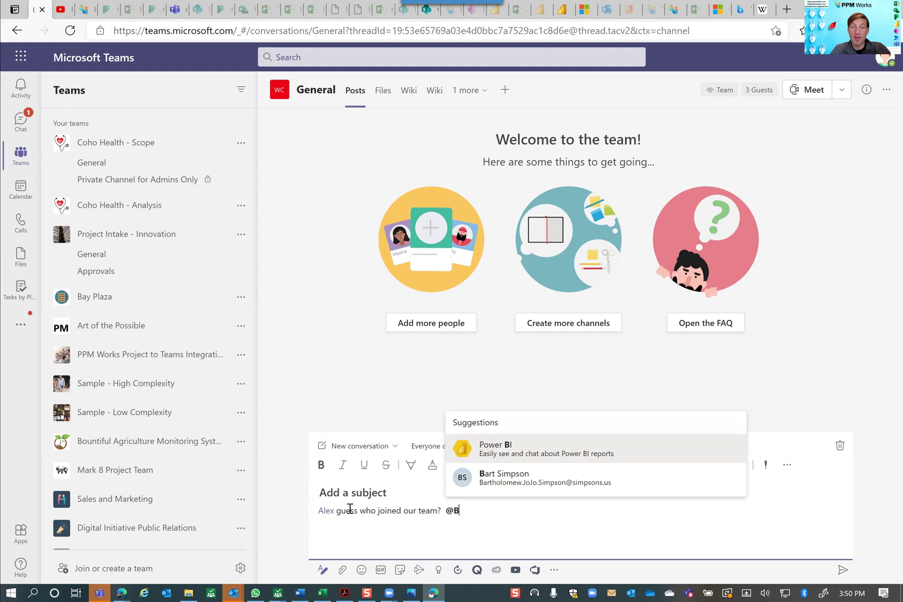
{"action": "left_click", "coordinate": [516, 479]}
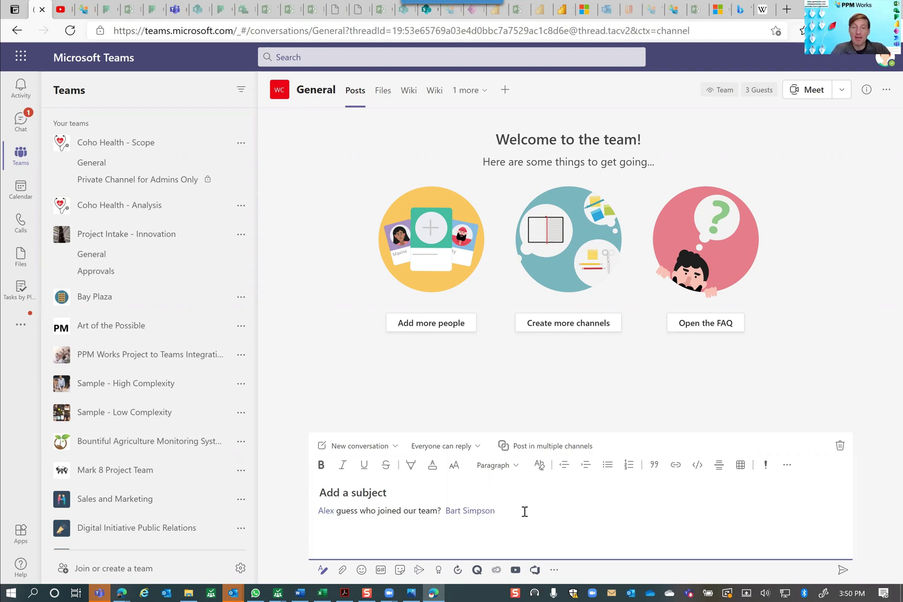
{"action": "type", "text": "and @"}
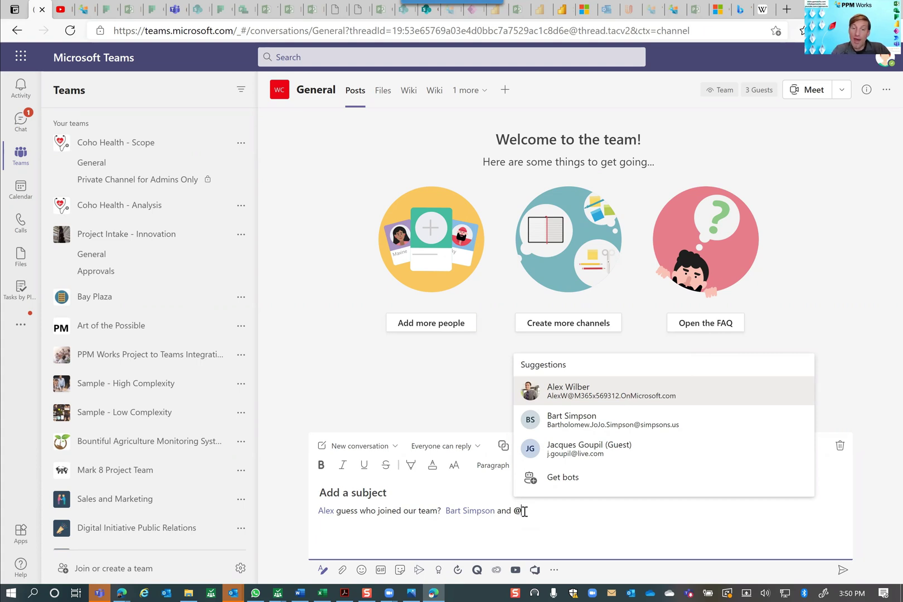
{"action": "key", "text": "BackSpace"}
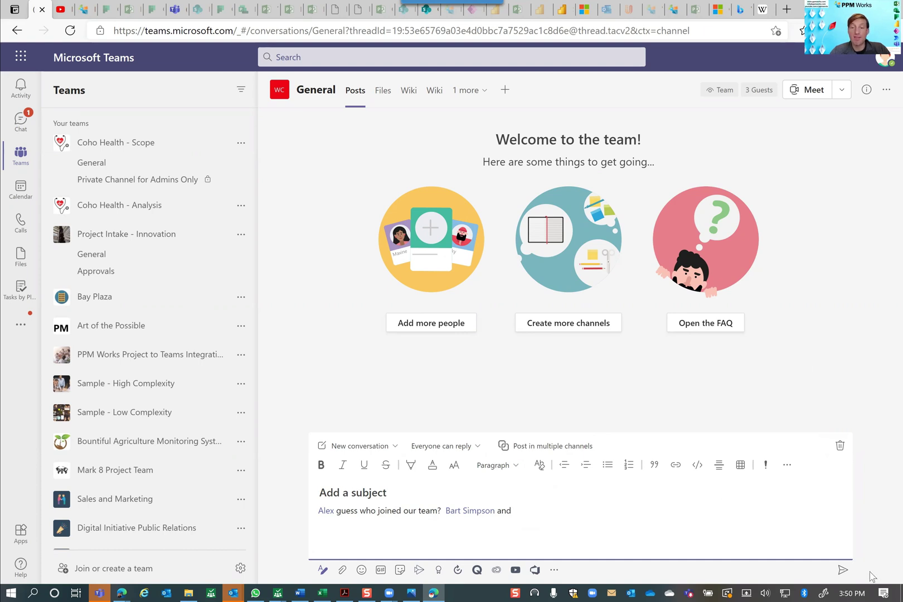
Step: Send the General welcome post, then view Water Cooler Conversations' members: 1 owner, 9 members and guests
{"action": "left_click", "coordinate": [843, 571]}
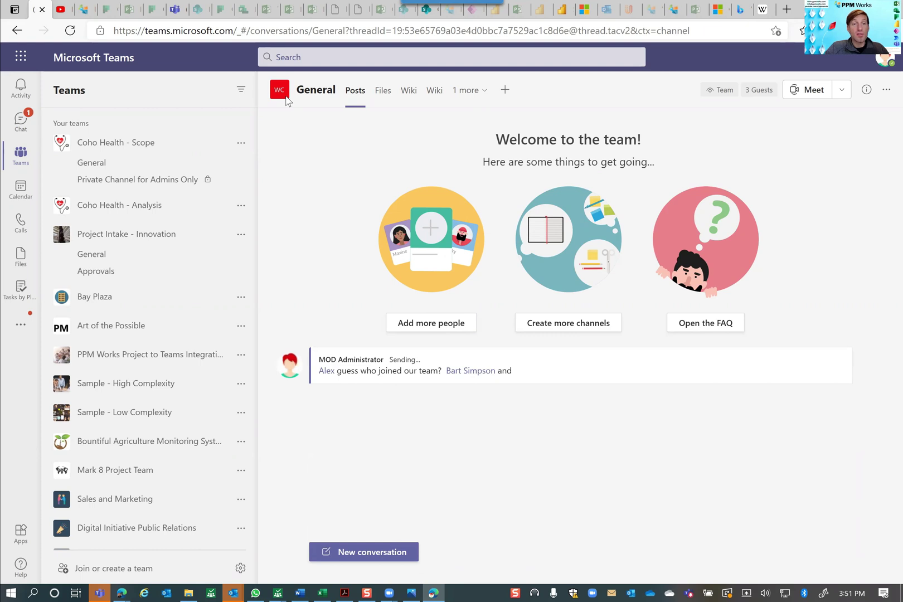
{"action": "mouse_move", "coordinate": [282, 96]}
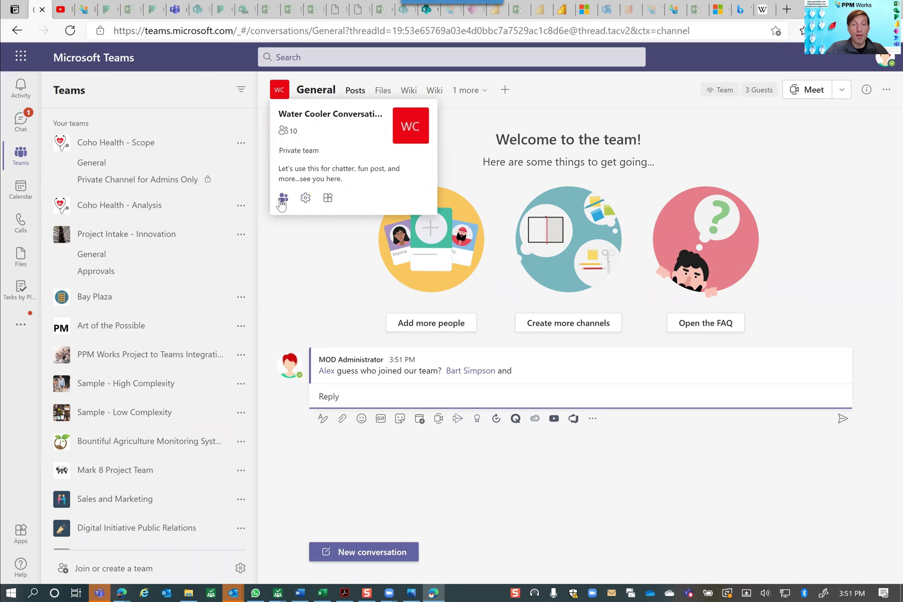
{"action": "left_click", "coordinate": [282, 204]}
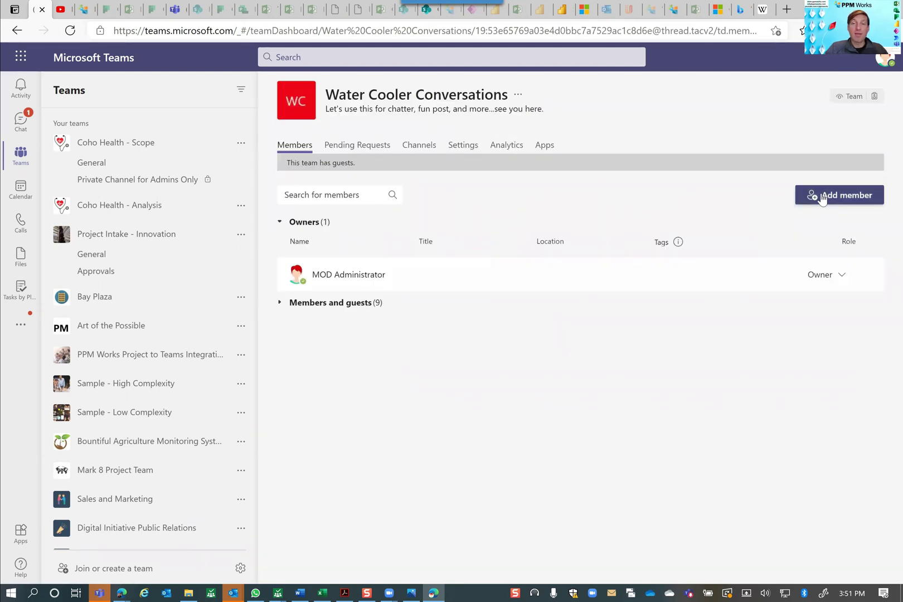
{"action": "left_click", "coordinate": [821, 197]}
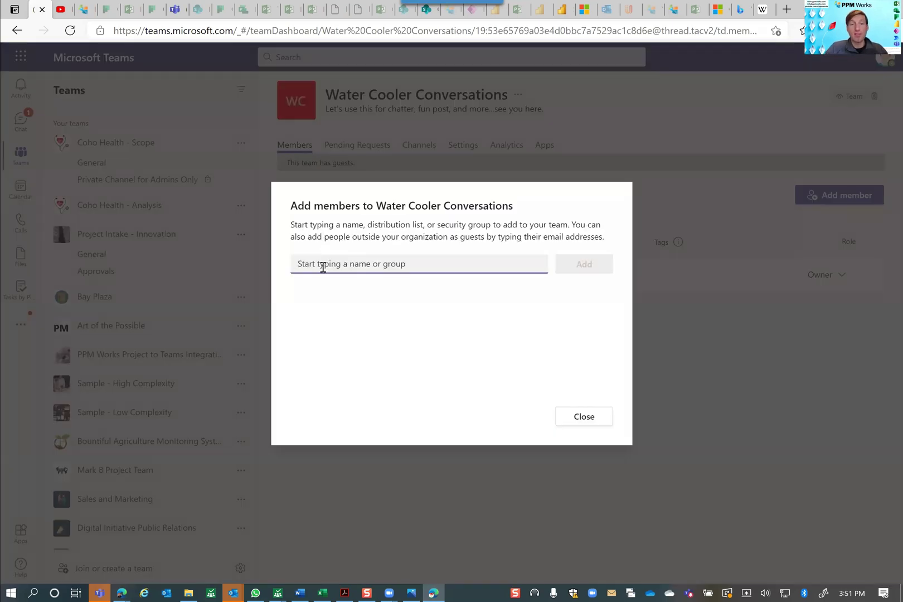
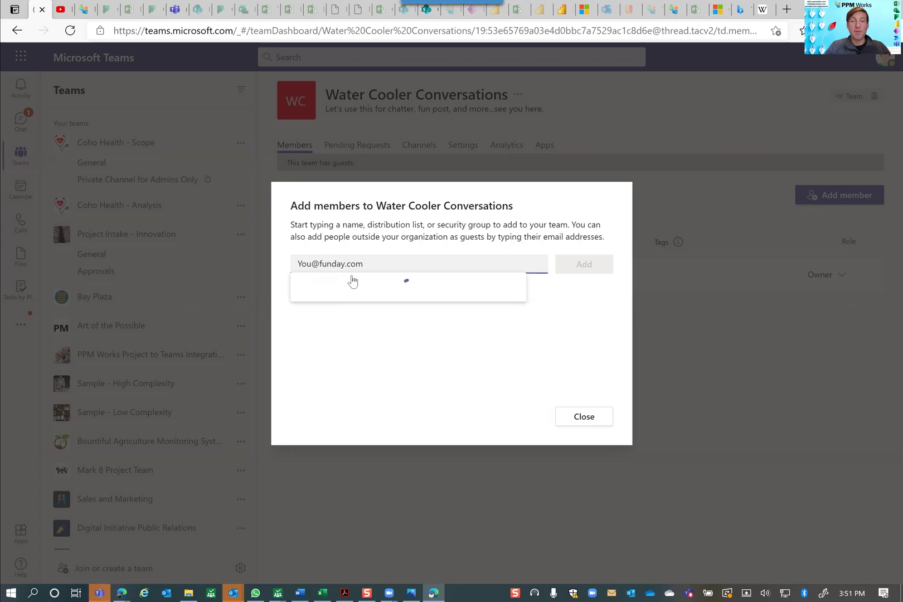
{"action": "left_click", "coordinate": [368, 301]}
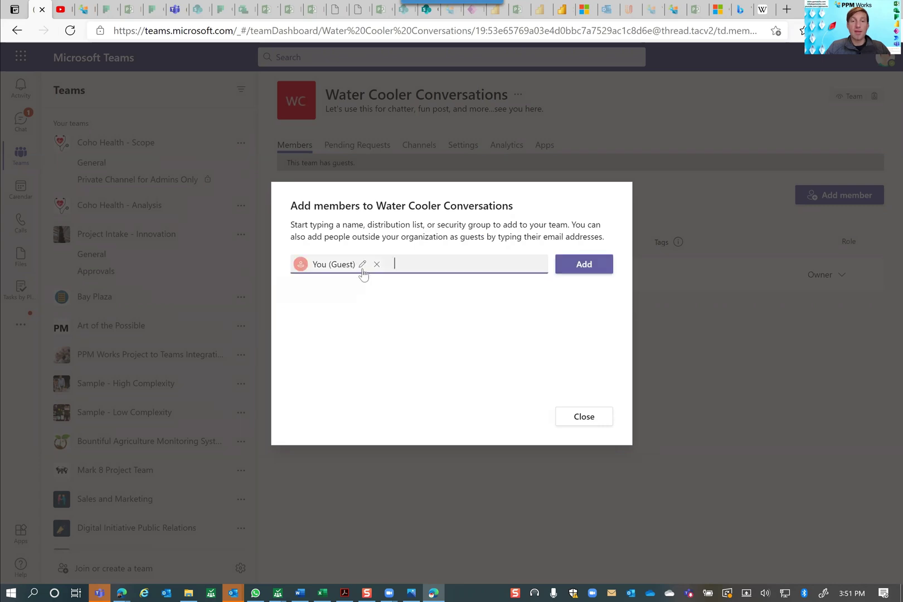
{"action": "left_click", "coordinate": [362, 264]}
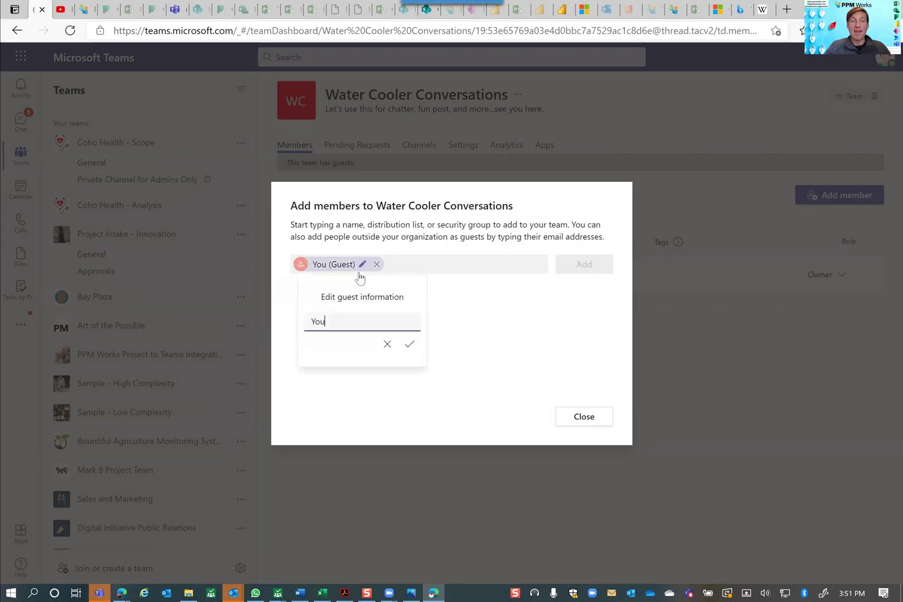
{"action": "double_click", "coordinate": [310, 322]}
{"action": "type", "text": "Al"}
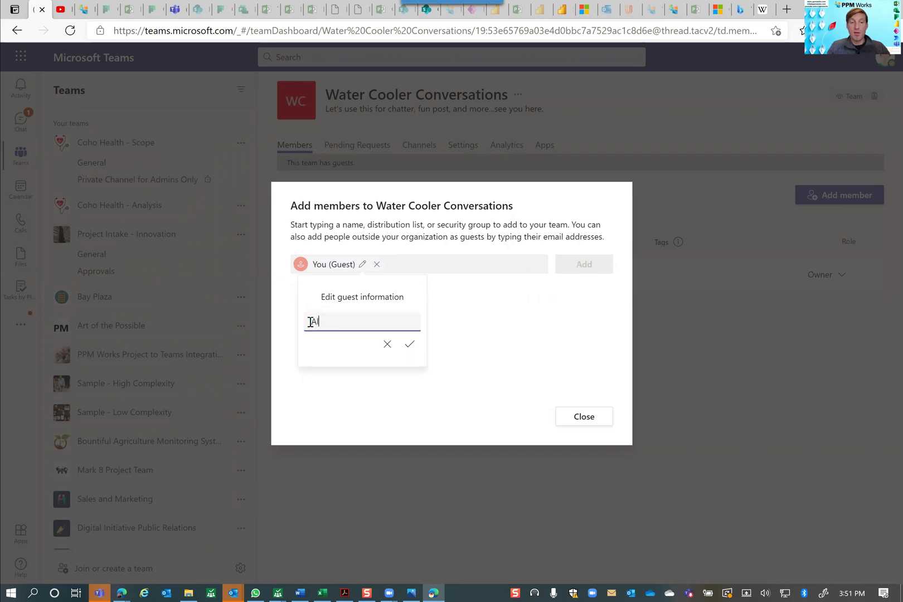
{"action": "type", "text": "lofYour"}
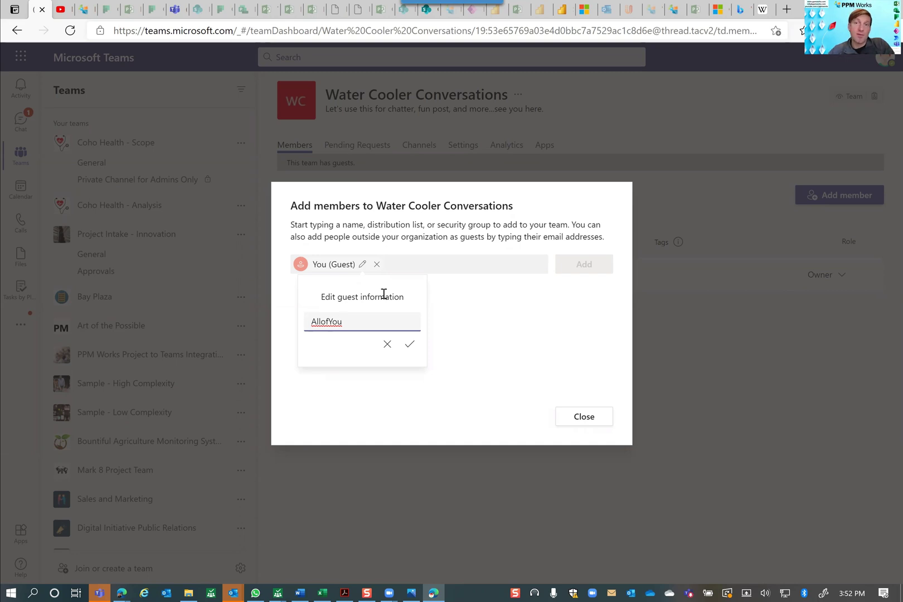
{"action": "left_click", "coordinate": [580, 418]}
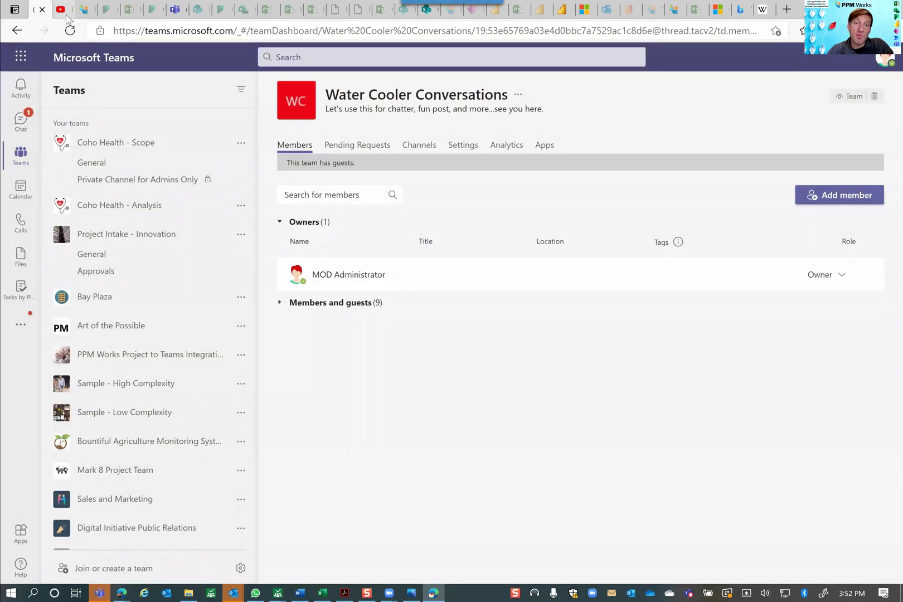
Step: Go to the PPM Works YouTube channel and bring up its Playlists page
{"action": "left_click", "coordinate": [66, 17]}
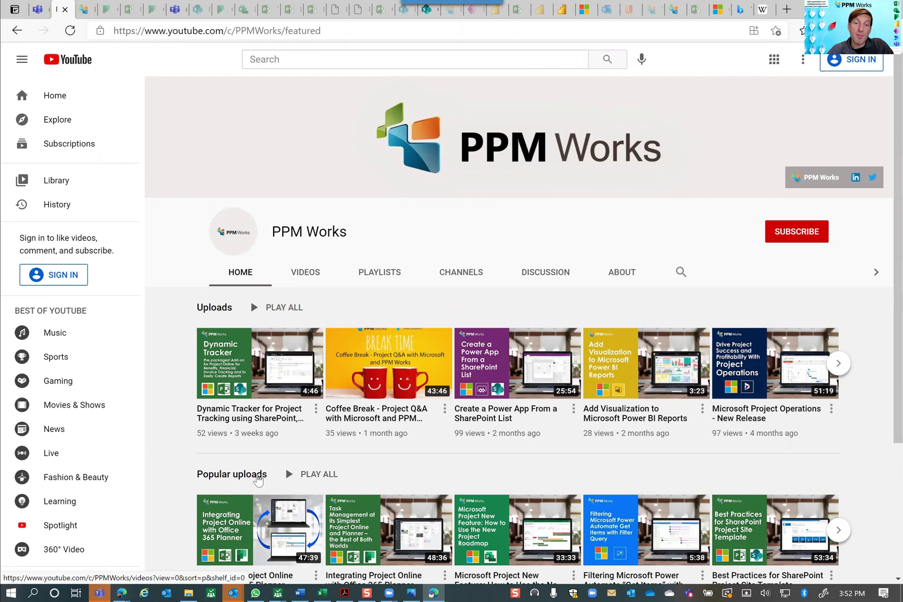
{"action": "left_click", "coordinate": [377, 281]}
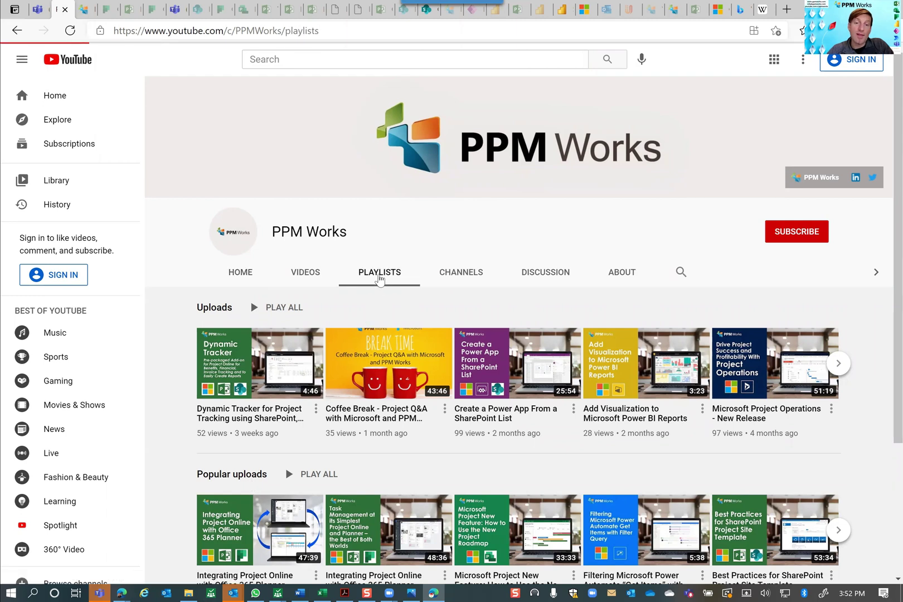